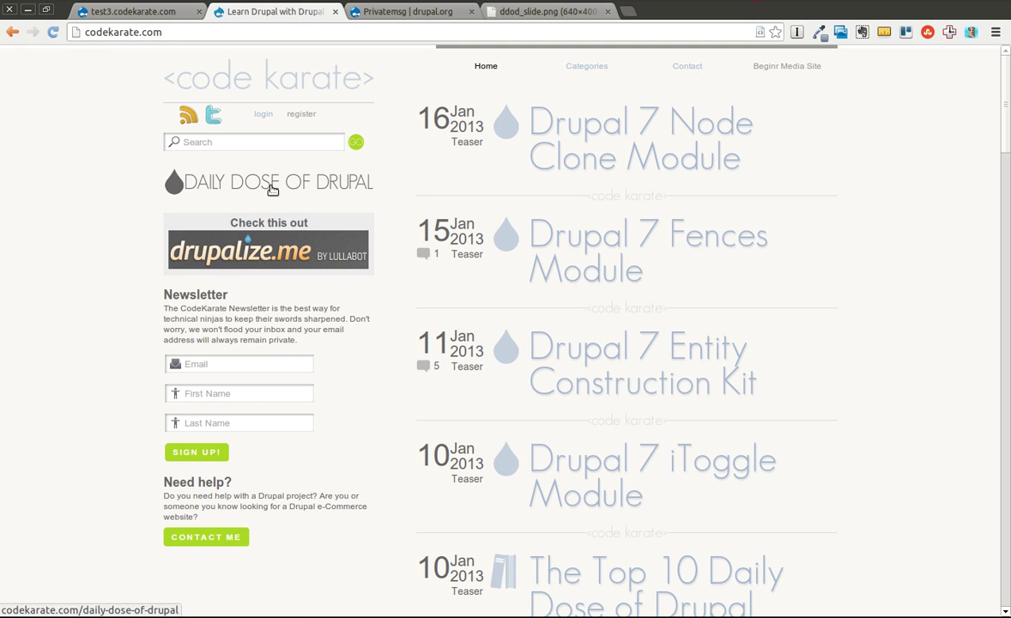
Step: Open Code Karate's Daily Dose of Drupal video list, briefly checking the ddod_slide.png tab
left_click(270, 187)
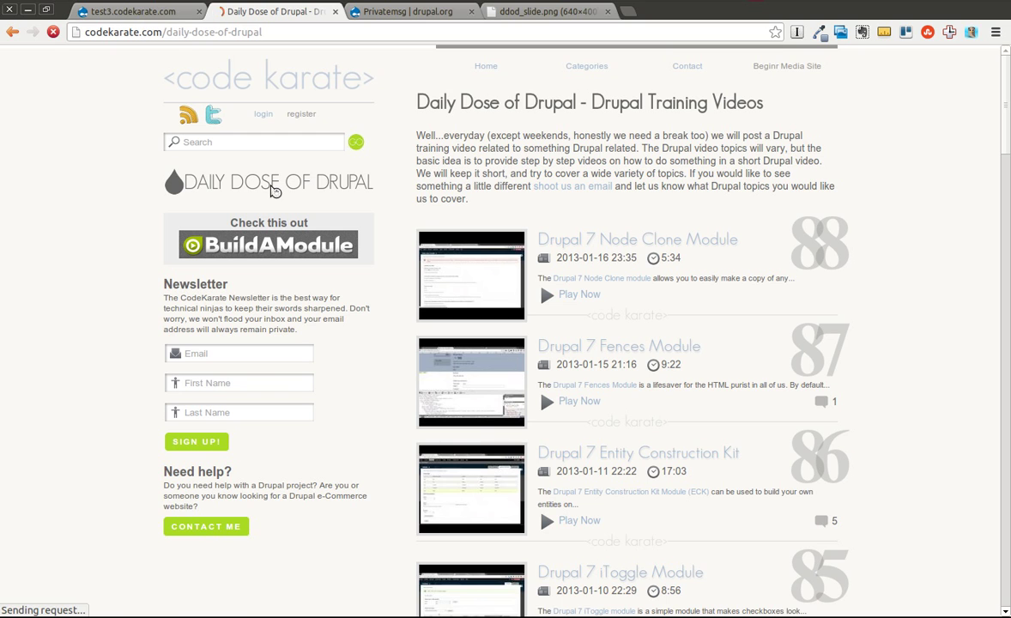
left_click(537, 13)
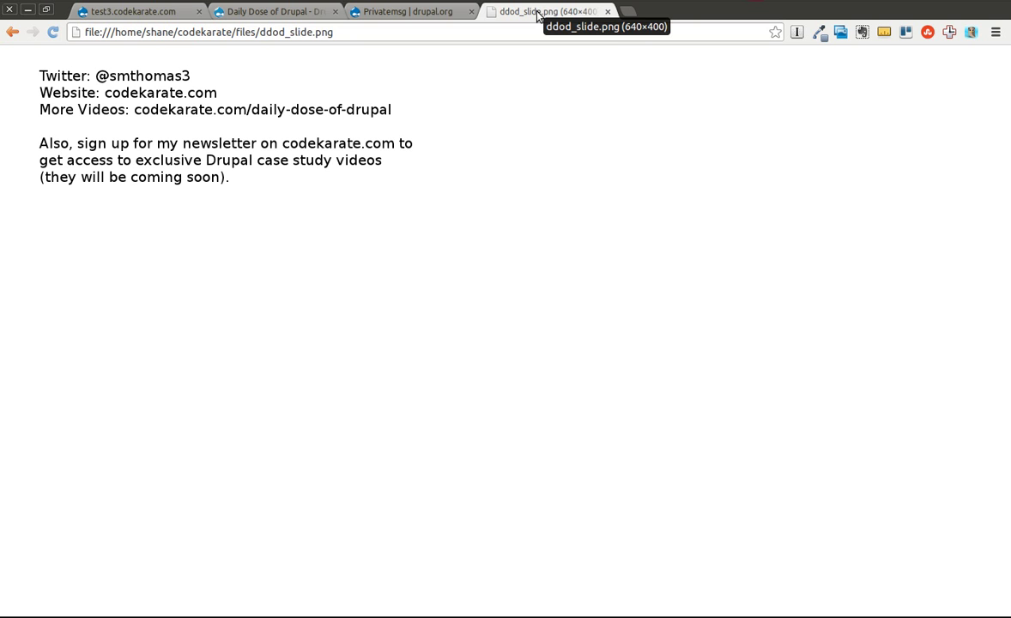
left_click(265, 12)
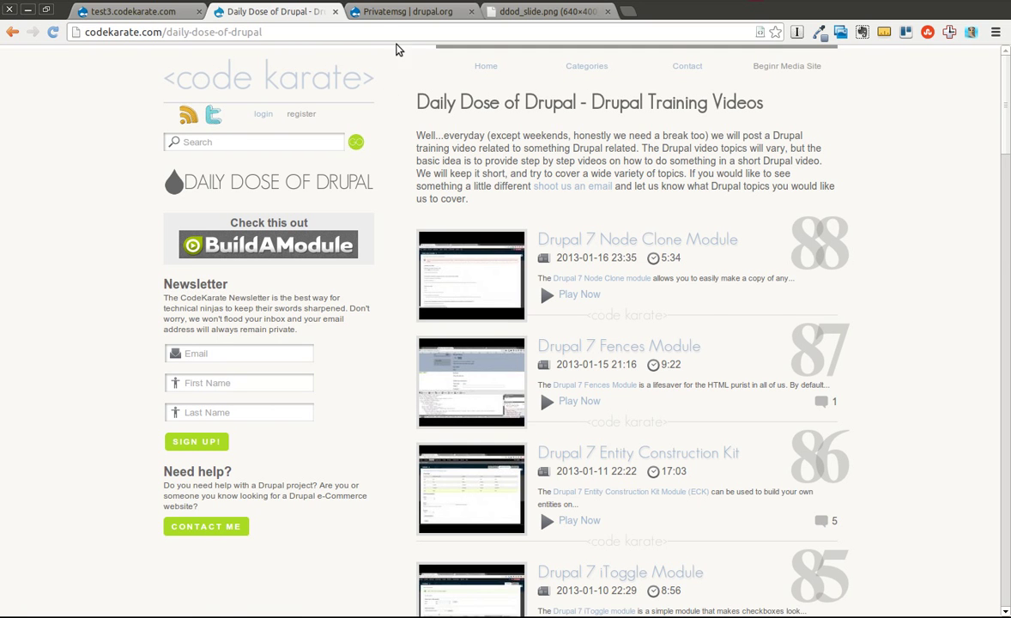
left_click(403, 16)
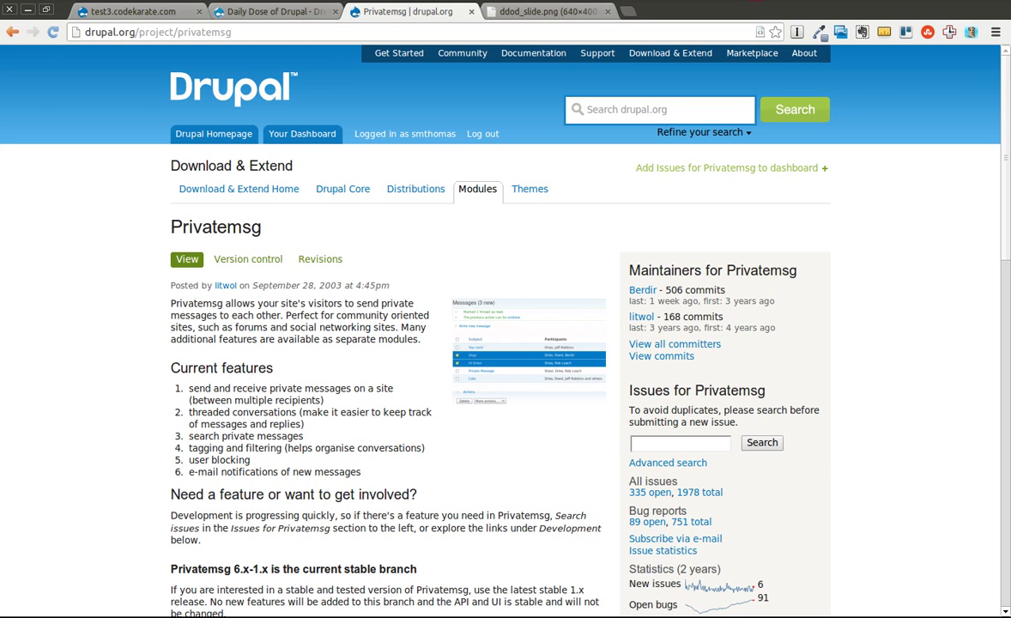
scroll(1006, 177, "down", 5)
left_click_drag(1007, 177, 1003, 101)
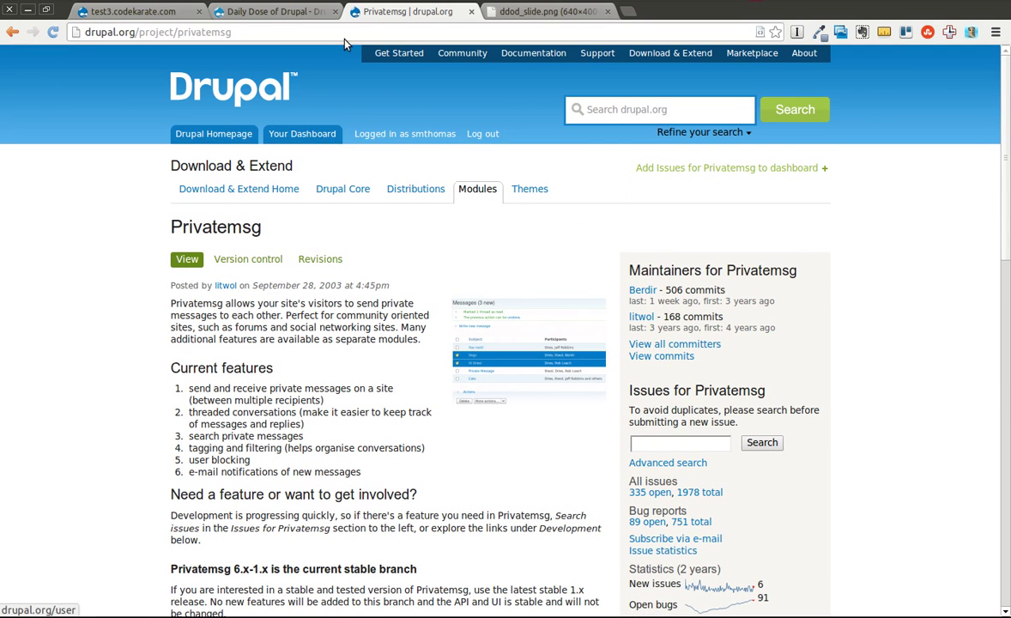
left_click(267, 14)
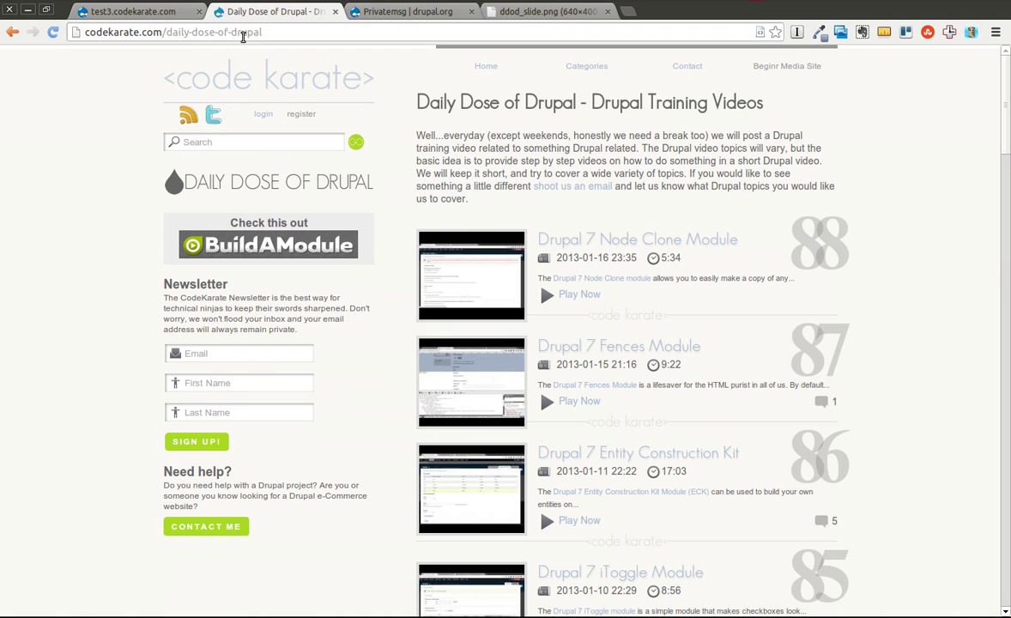
Step: On the test3 site, enable the Private messages module under Mail and save the configuration
left_click(166, 14)
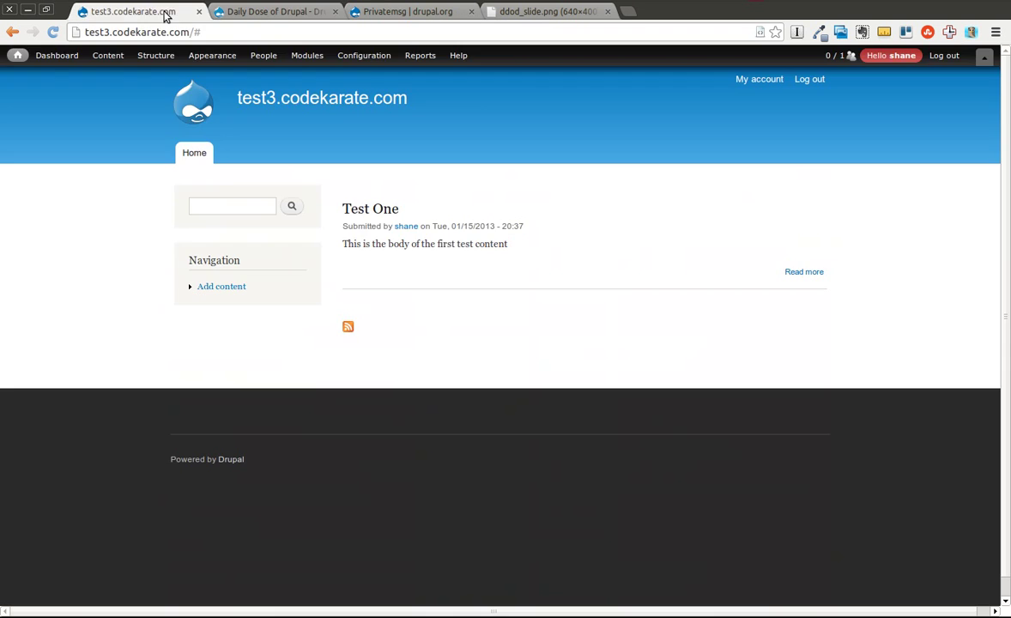
left_click(304, 54)
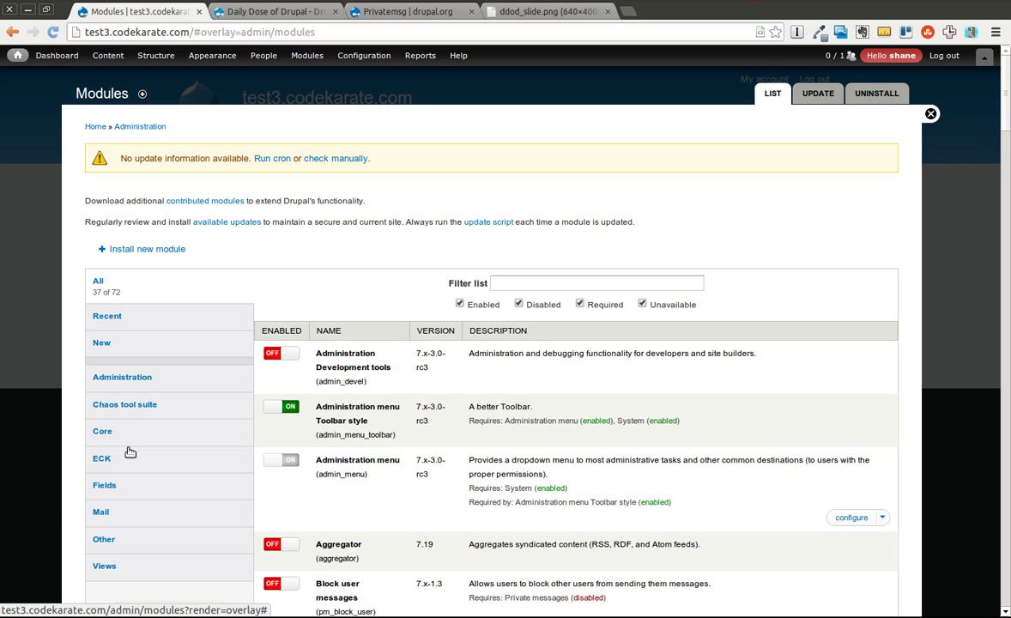
left_click(103, 510)
scroll(1009, 142, "down", 5)
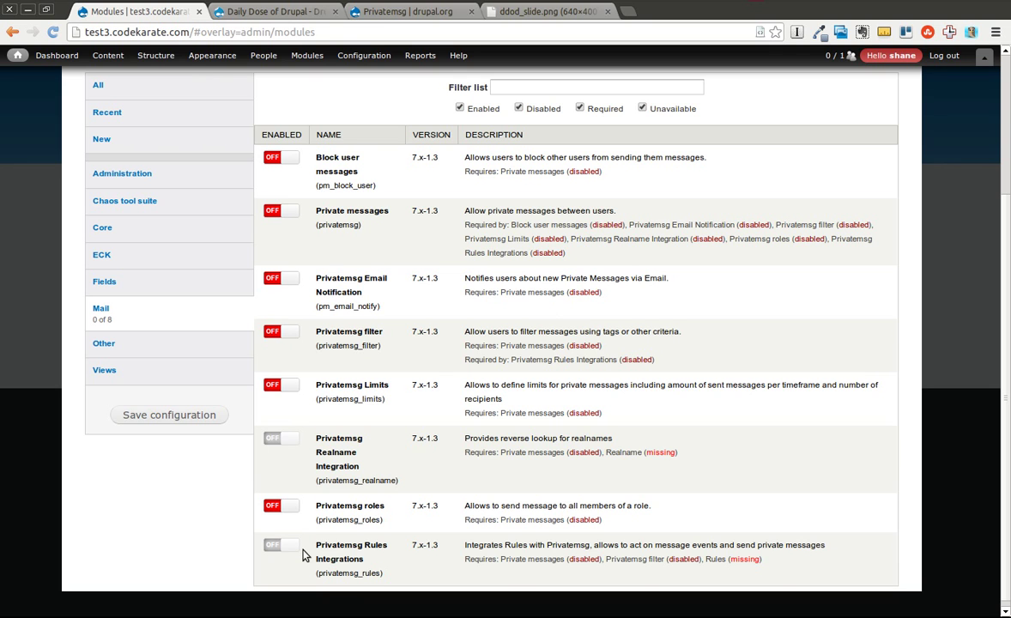
left_click(286, 218)
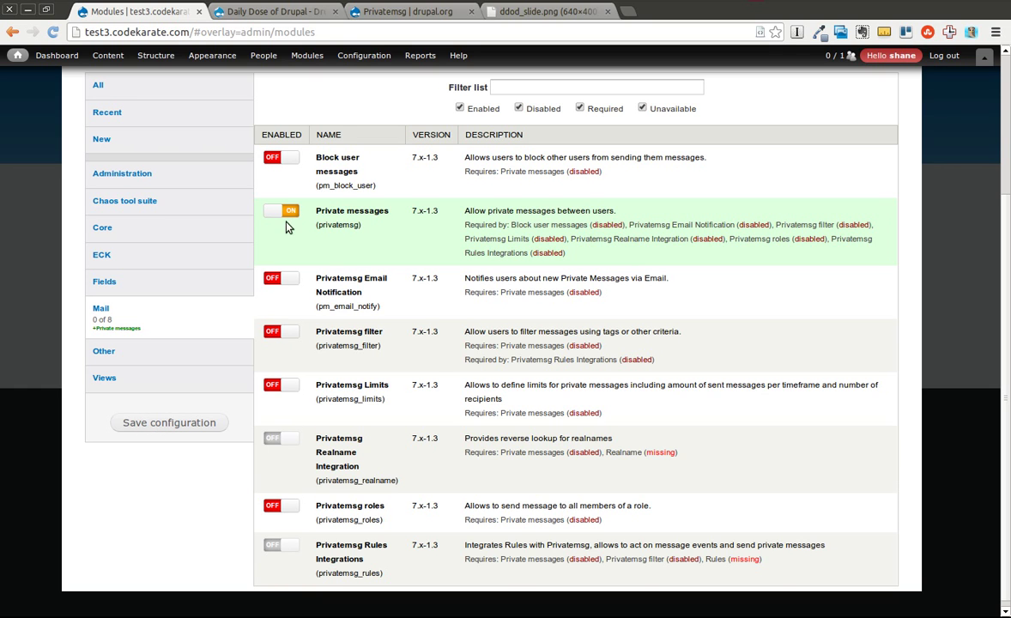
left_click(132, 424)
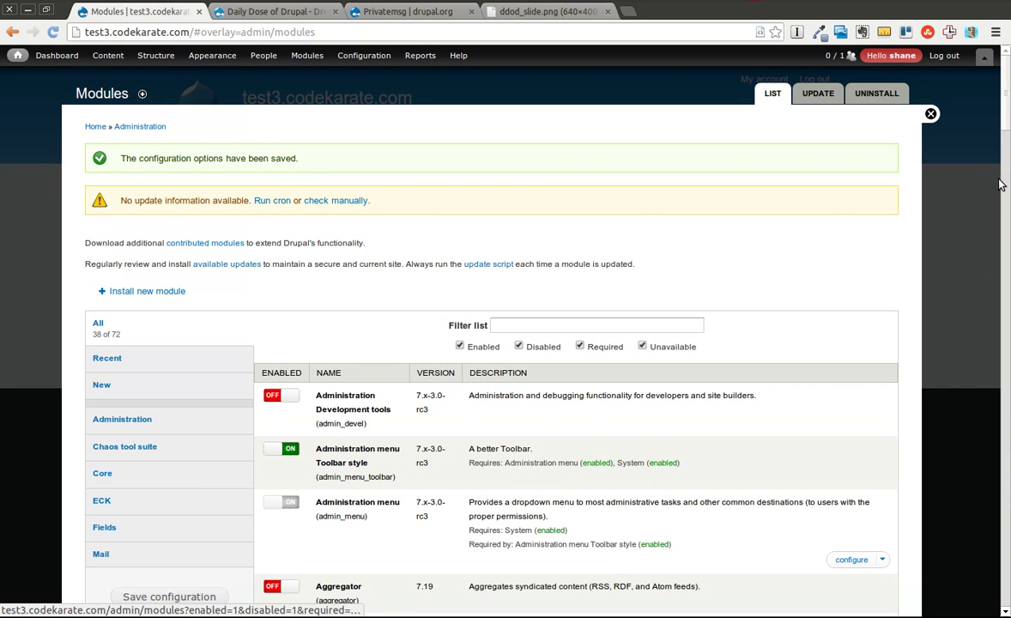
scroll(713, 215, "down", 3)
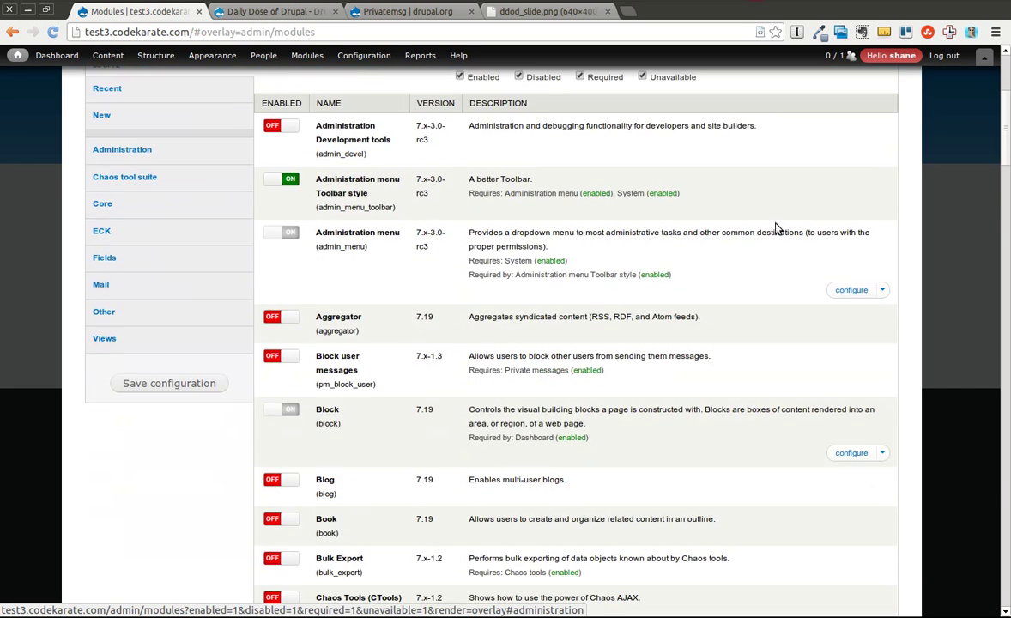
Step: Open the Private messages permissions page from the Modules list
left_click(123, 288)
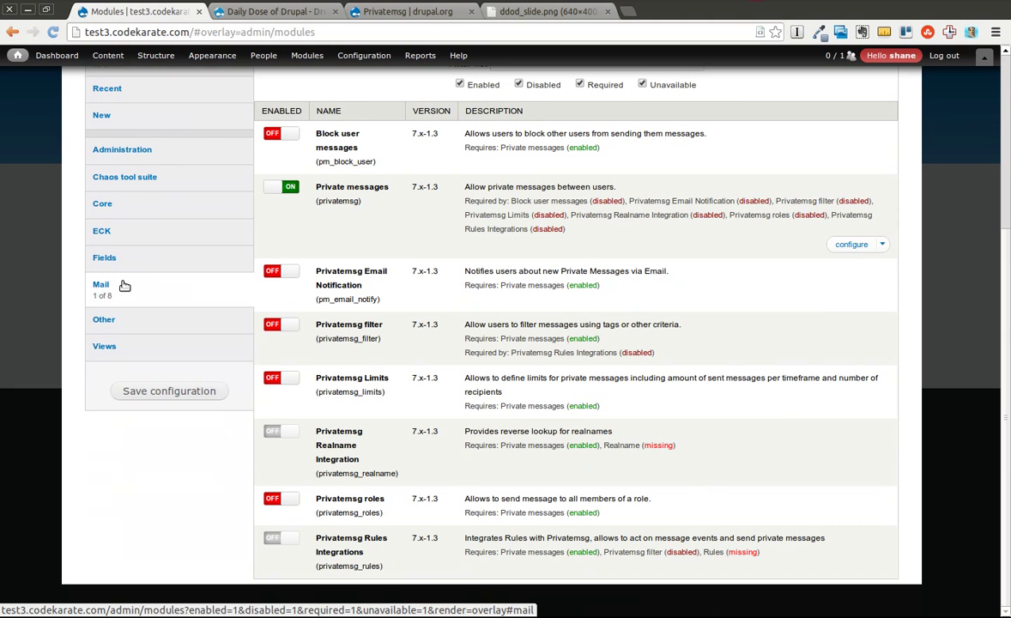
left_click(883, 247)
left_click(846, 262)
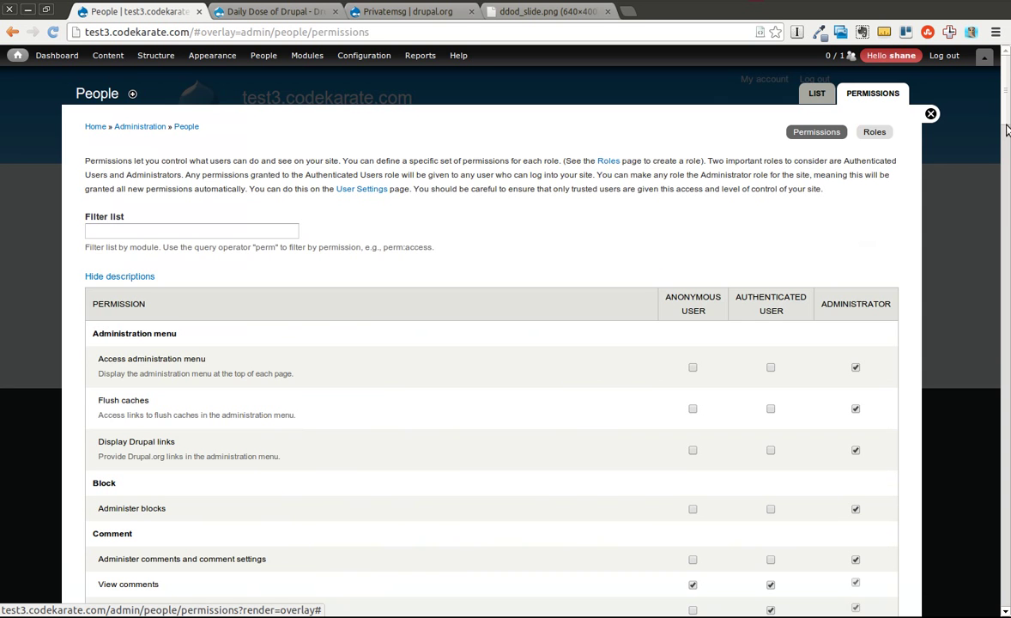
left_click_drag(1006, 123, 1000, 461)
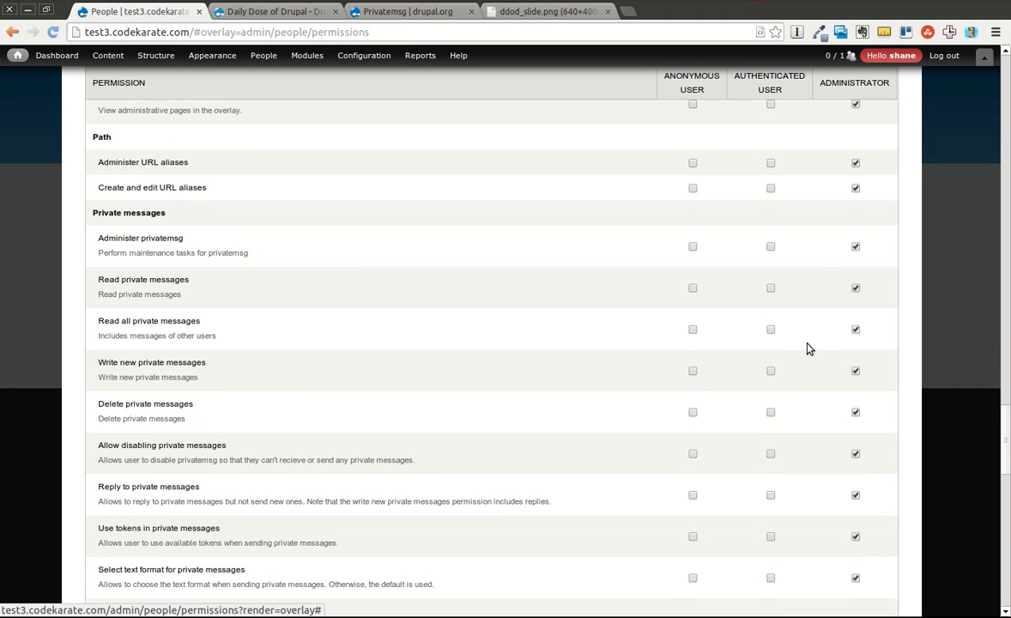
Step: Give authenticated users read, write, delete and reply permissions for private messages and save
left_click(770, 289)
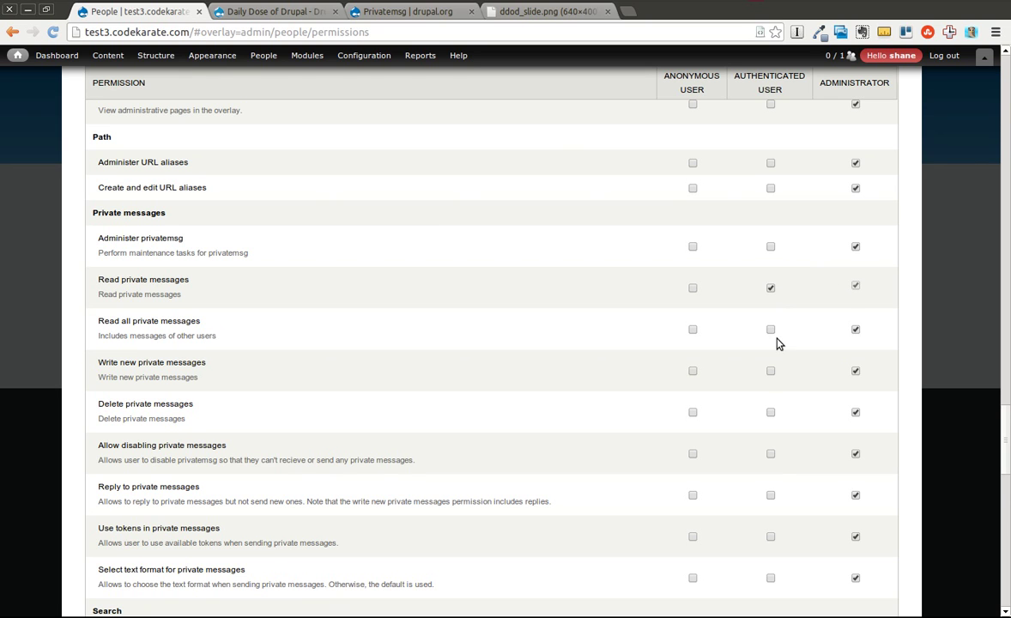
left_click(770, 372)
left_click(770, 414)
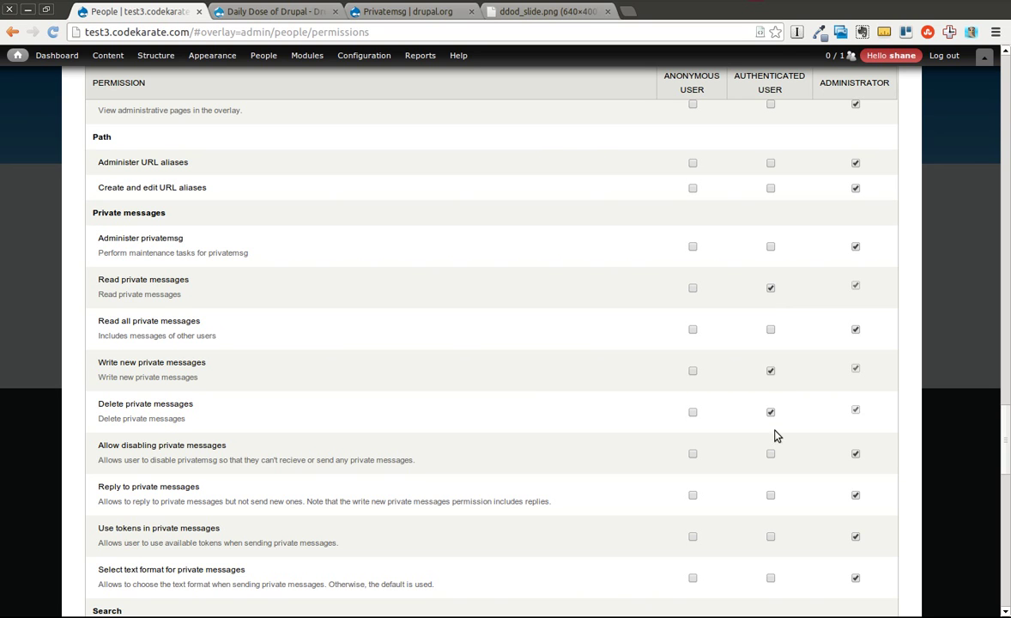
left_click(770, 496)
scroll(925, 412, "down", 3)
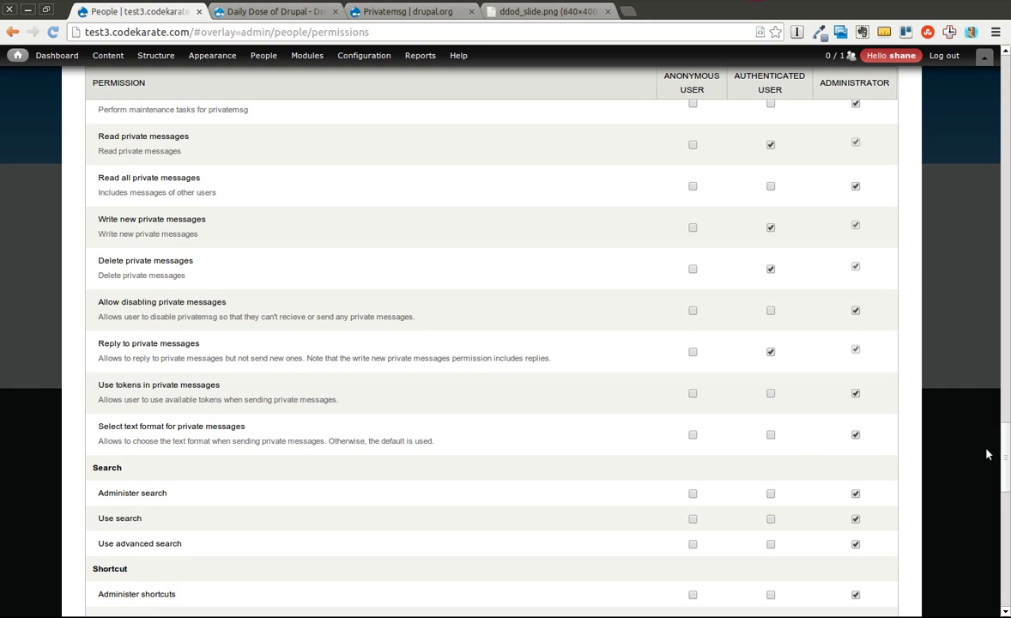
left_click_drag(1005, 458, 999, 608)
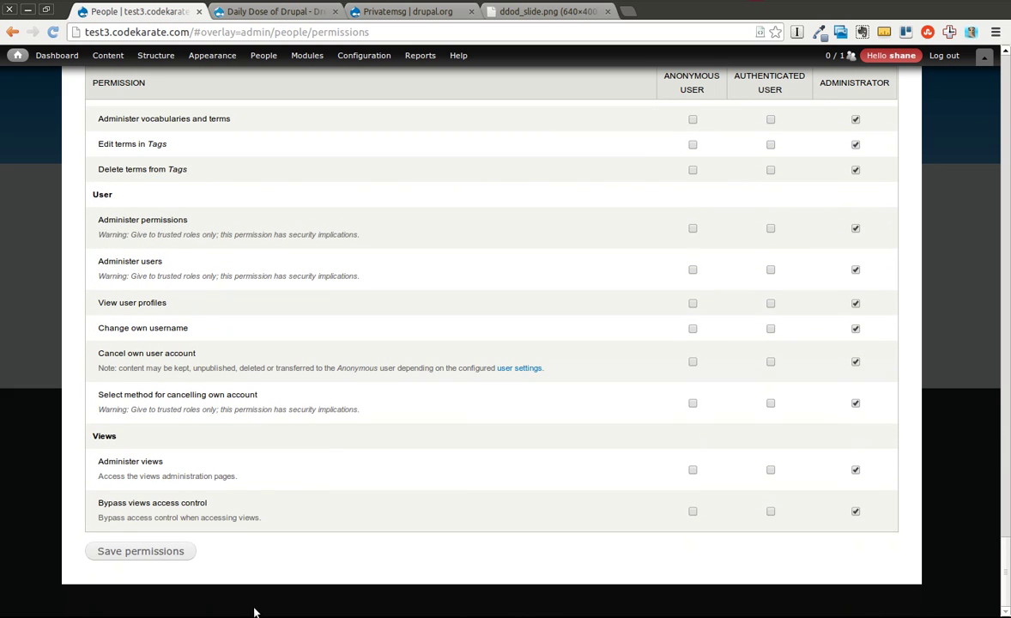
left_click(122, 560)
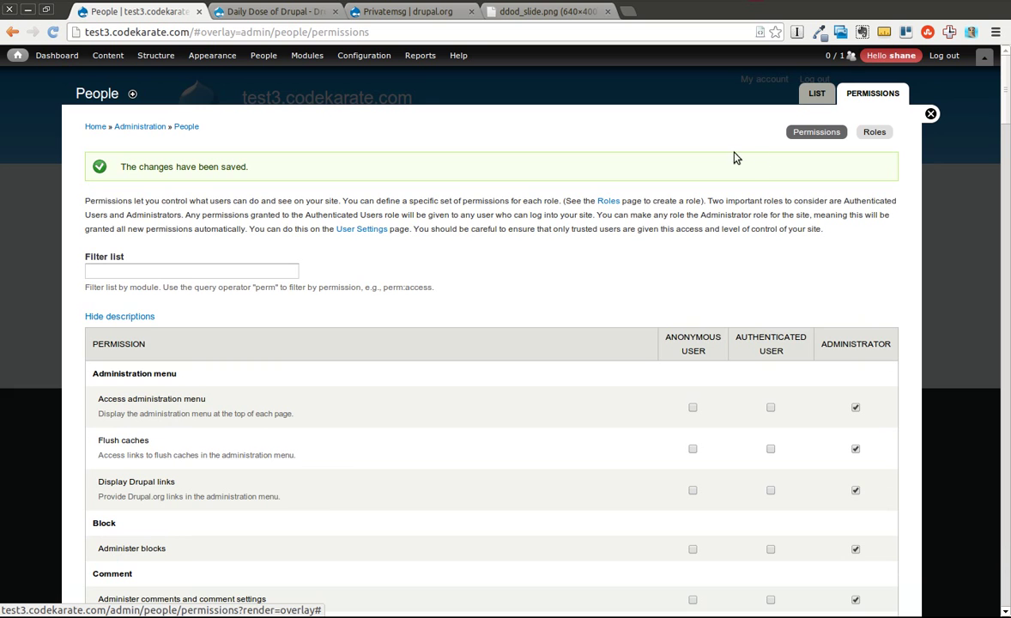
left_click(307, 55)
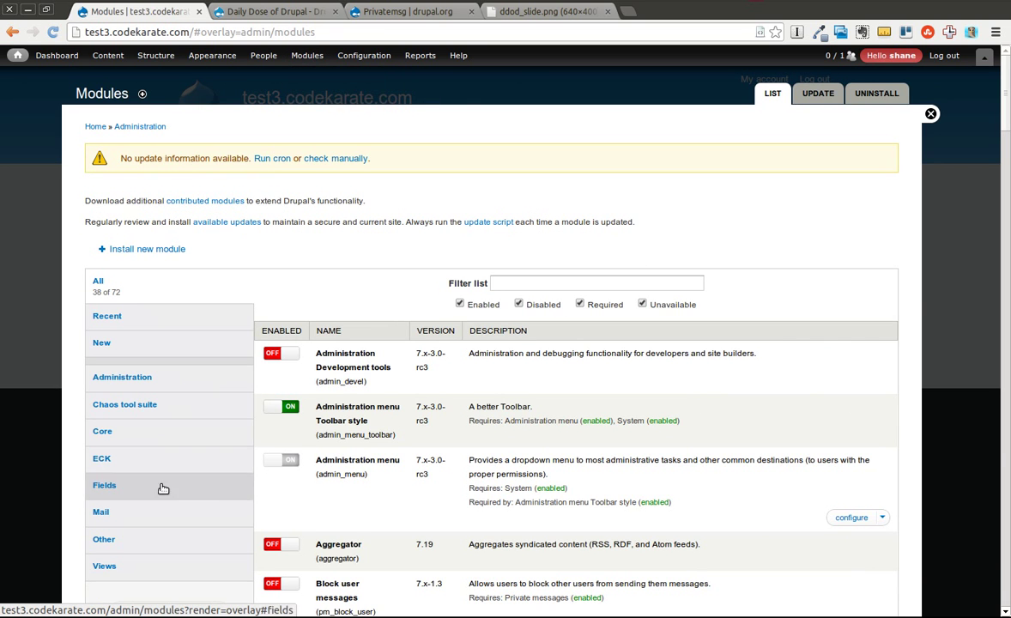
Step: Review the Private messages Links, Deleted messages and Message lists settings, then view its Manage fields list
left_click(147, 510)
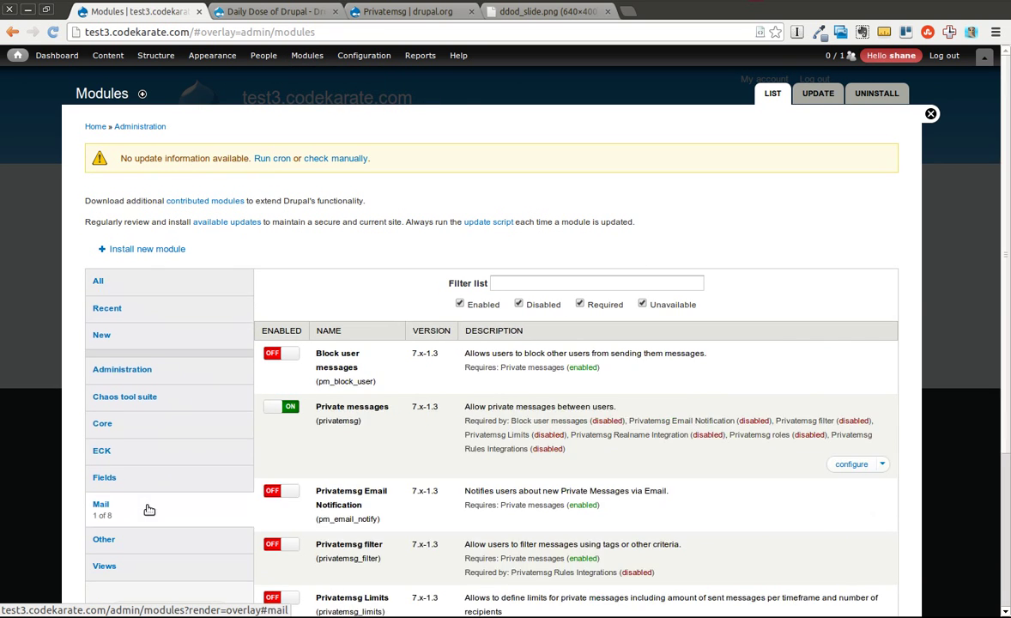
left_click(842, 464)
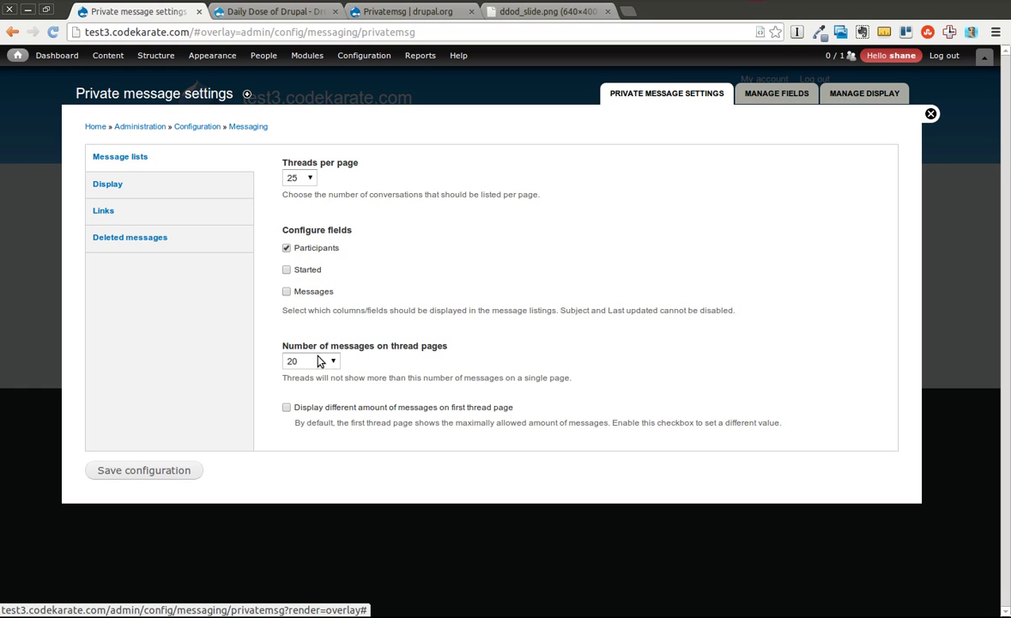
left_click(133, 184)
left_click(117, 212)
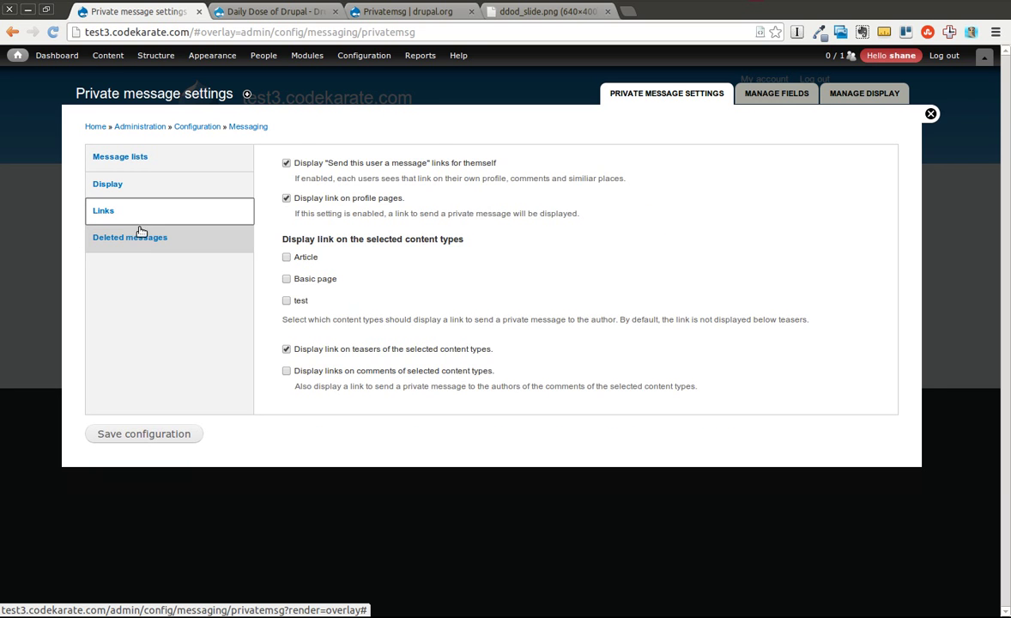
left_click(145, 239)
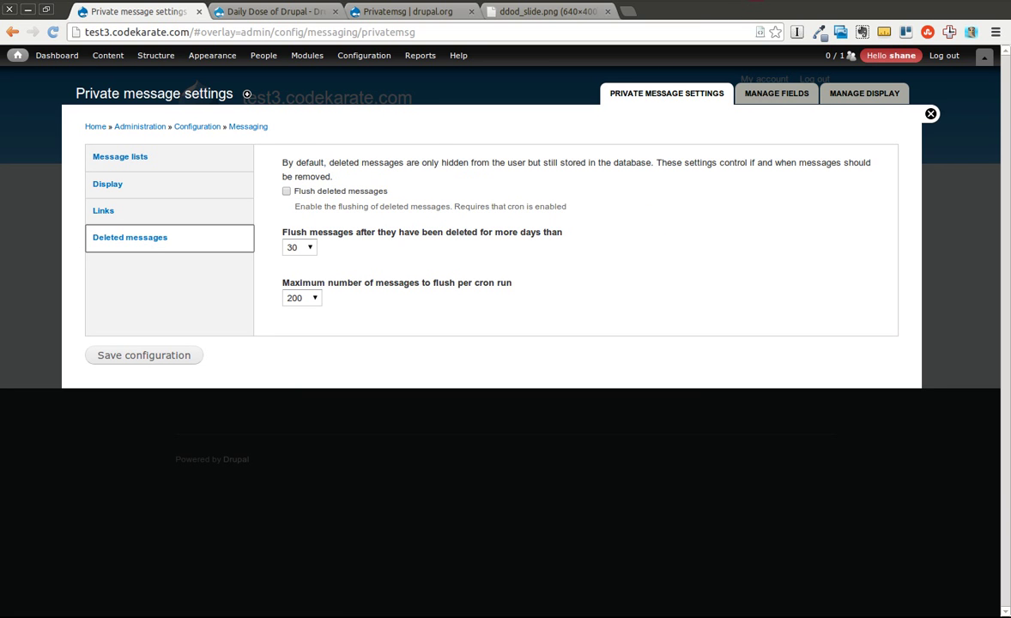
left_click(703, 5)
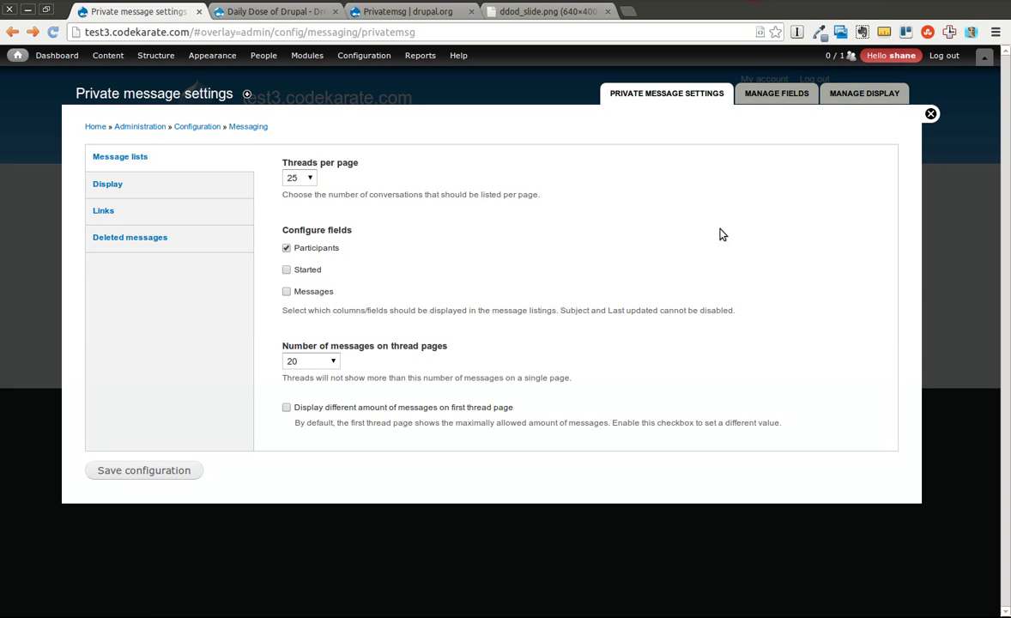
left_click(764, 93)
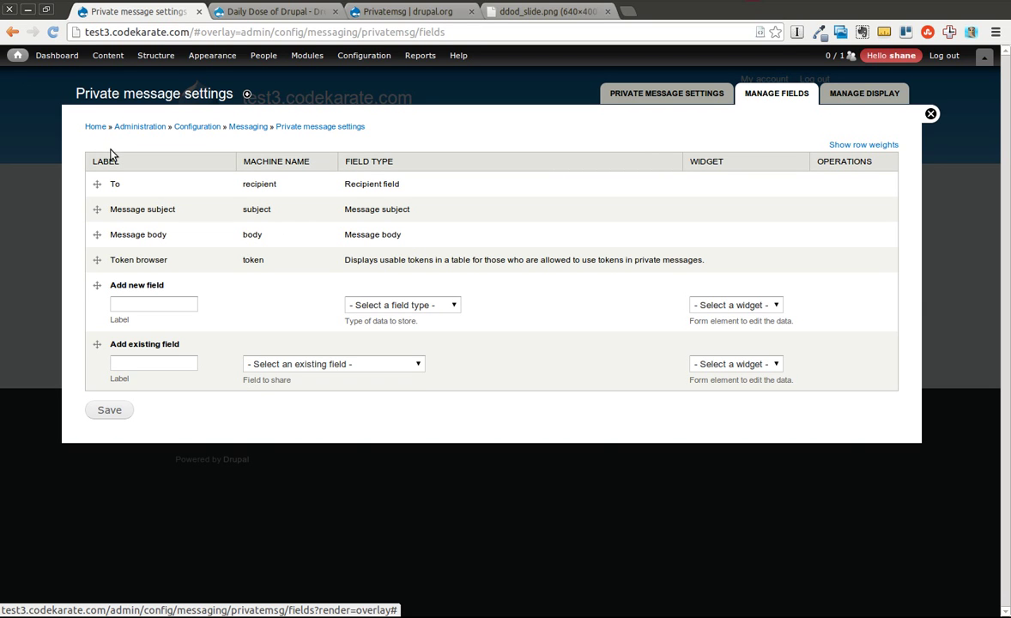
Step: Switch to the private message Manage display page, where Message body is Visible
left_click(148, 302)
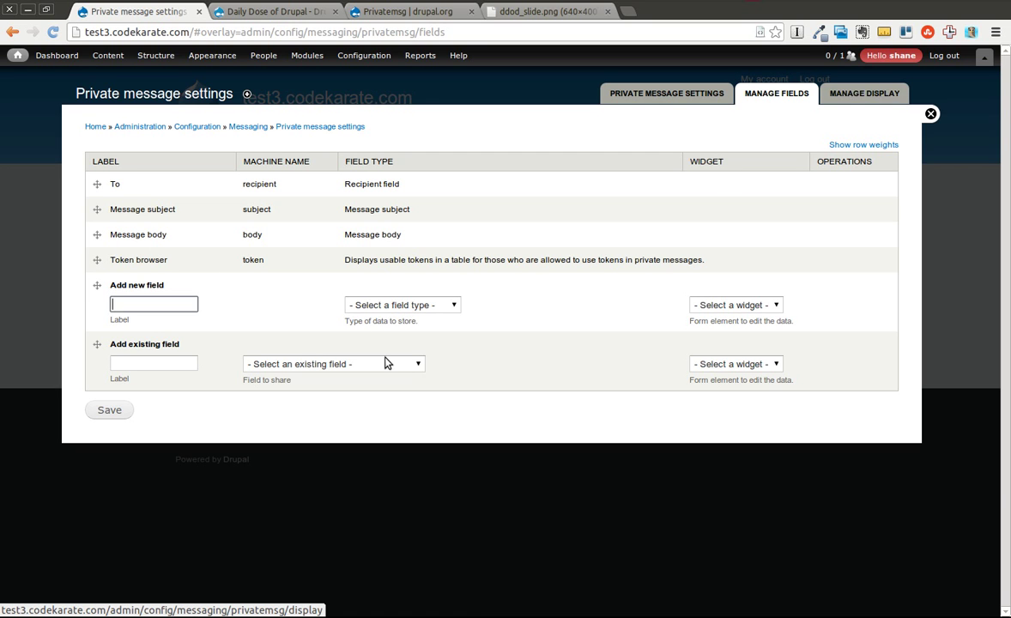
left_click(844, 97)
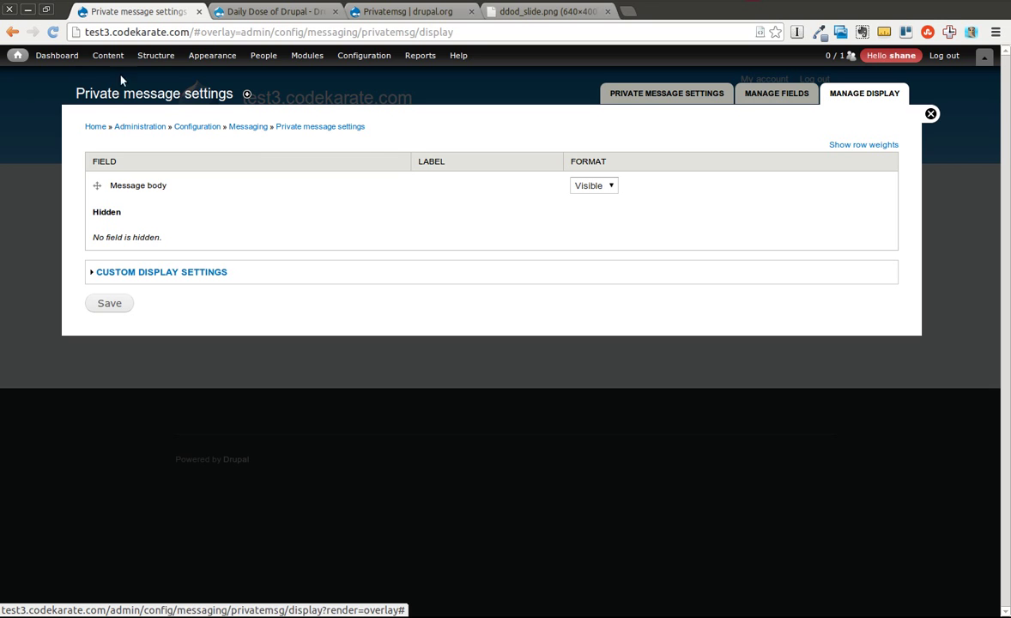
mouse_move(109, 64)
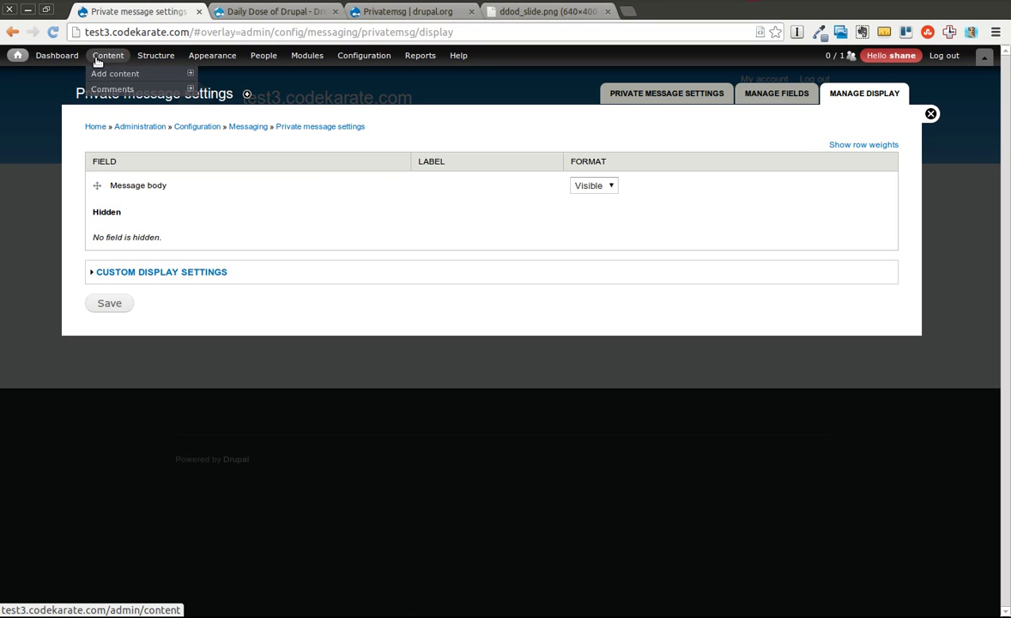
mouse_move(160, 61)
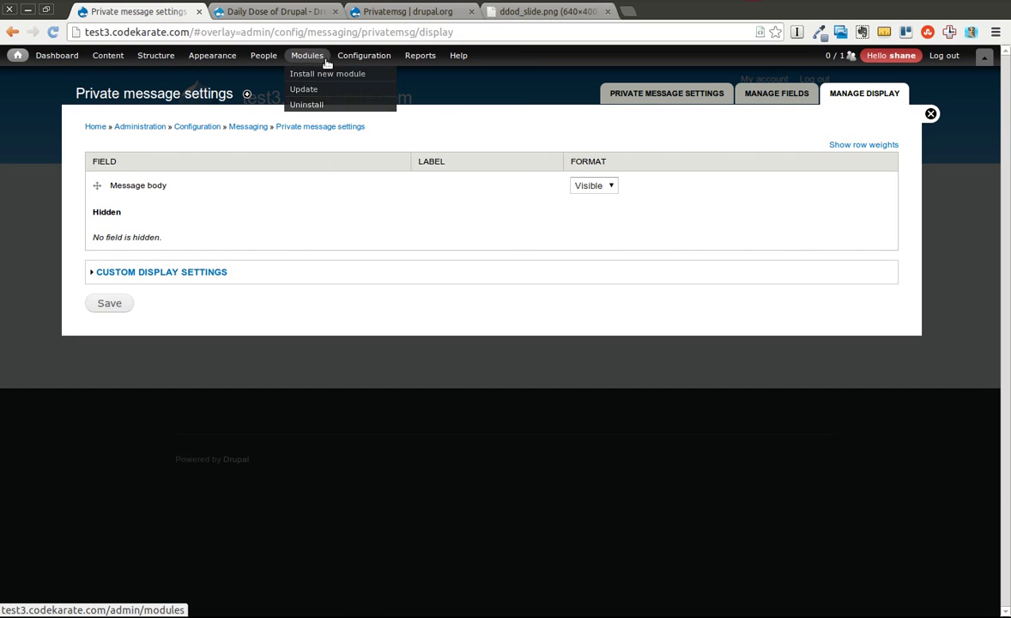
Step: Return to the Messaging configuration page listing Private message settings via the breadcrumb
left_click(250, 127)
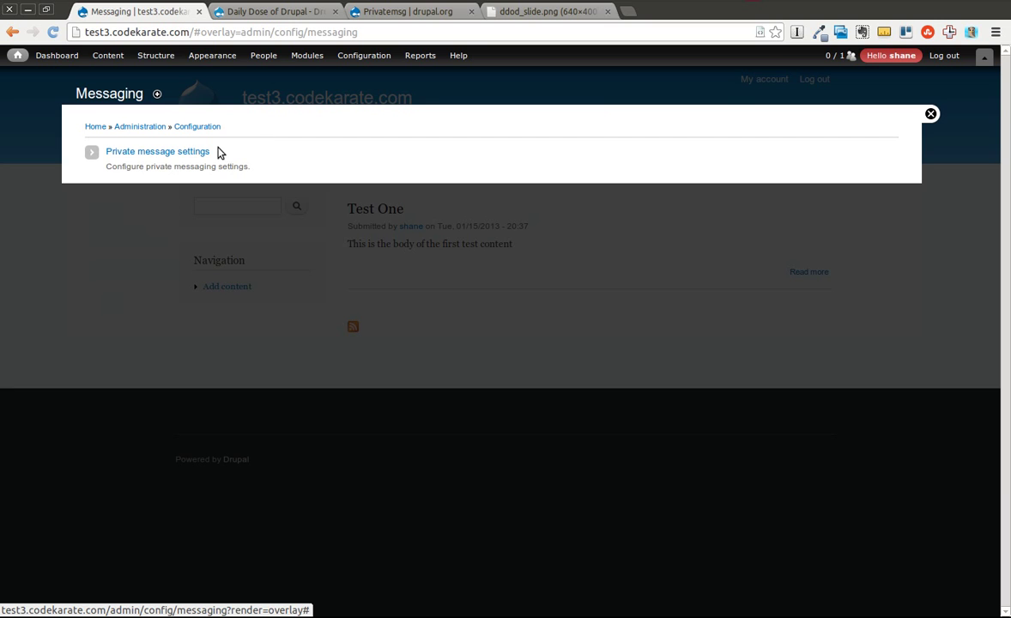
mouse_move(300, 60)
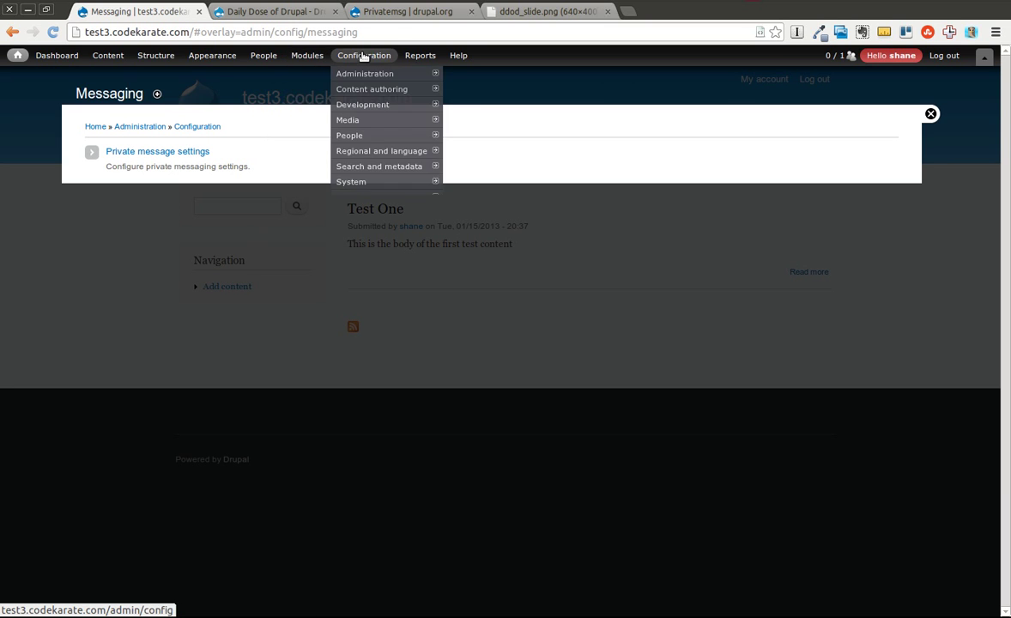
mouse_move(242, 54)
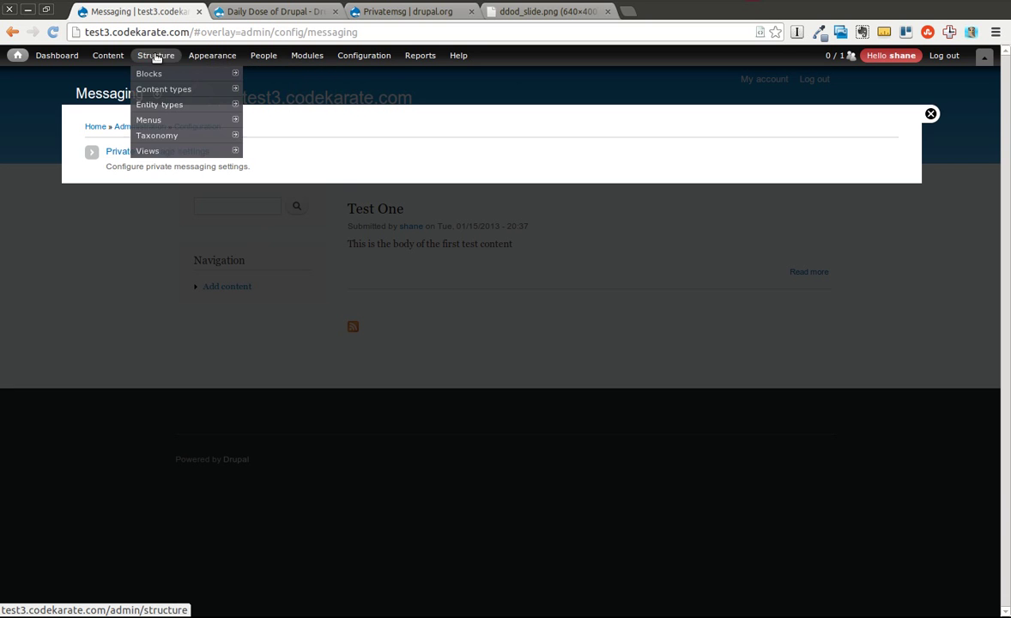
Step: Navigate to the Structure > Blocks layout page
left_click(160, 77)
mouse_move(218, 126)
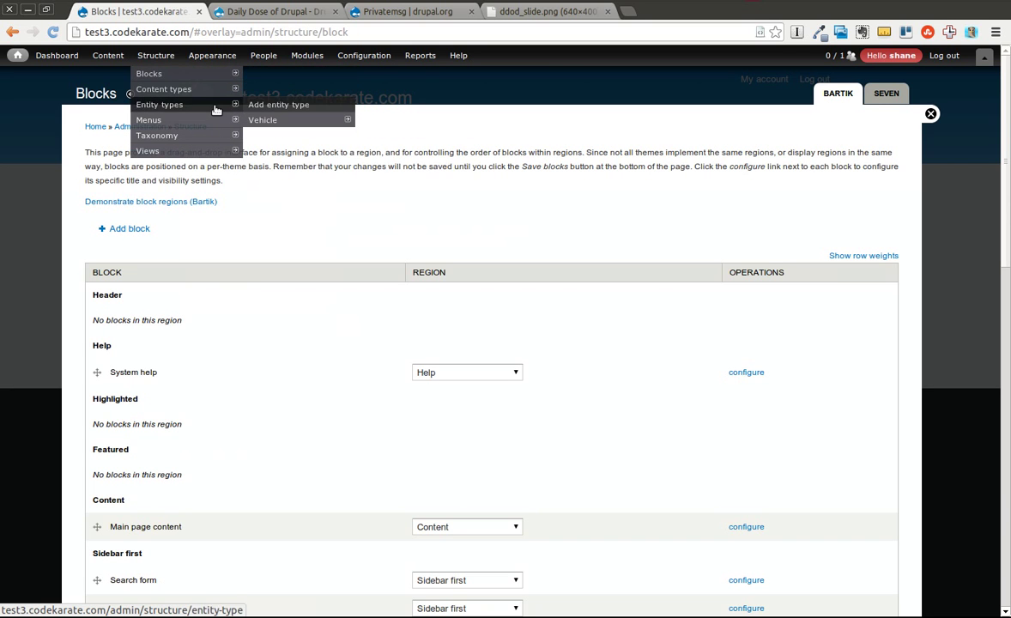
left_click(264, 197)
mouse_move(155, 148)
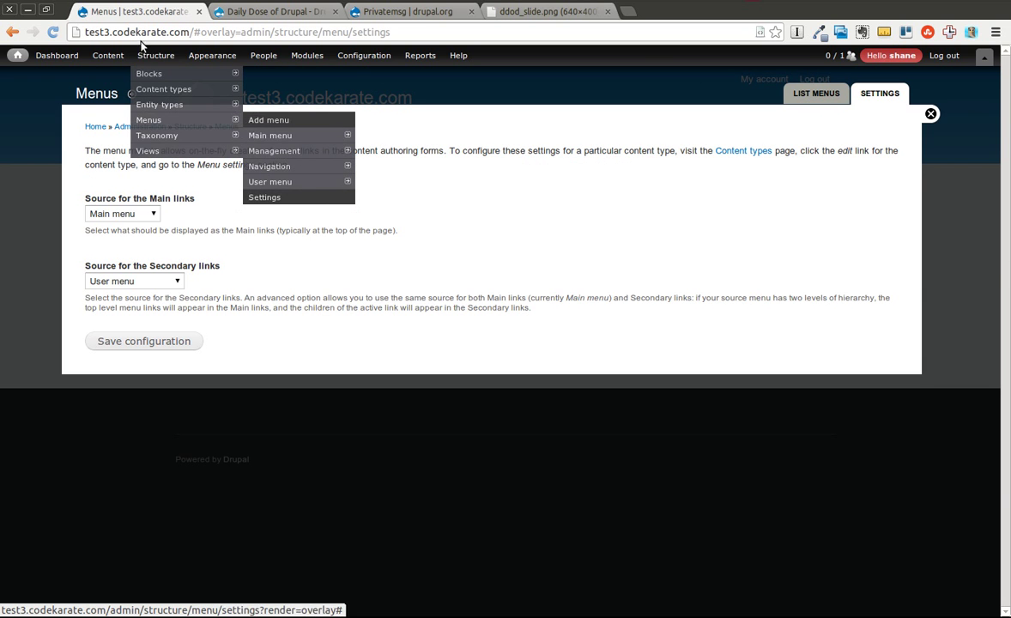
left_click(146, 74)
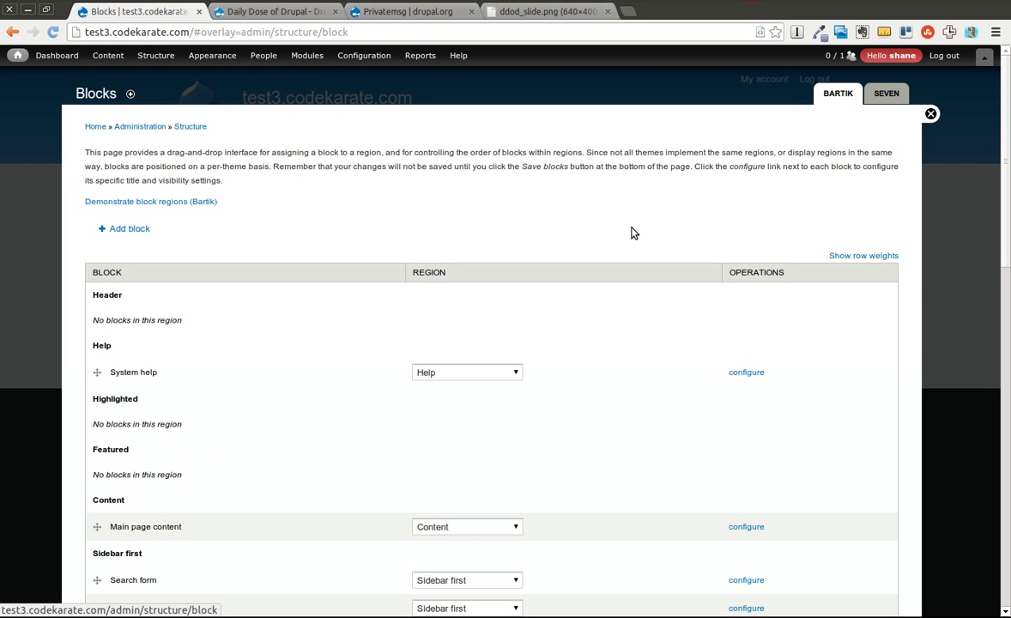
Step: Assign Privatemsg links to Sidebar first above Search form and save the blocks
left_click_drag(1008, 219, 966, 463)
left_click(432, 427)
left_click(458, 508)
left_click_drag(1010, 364, 1010, 213)
left_click_drag(95, 323, 102, 242)
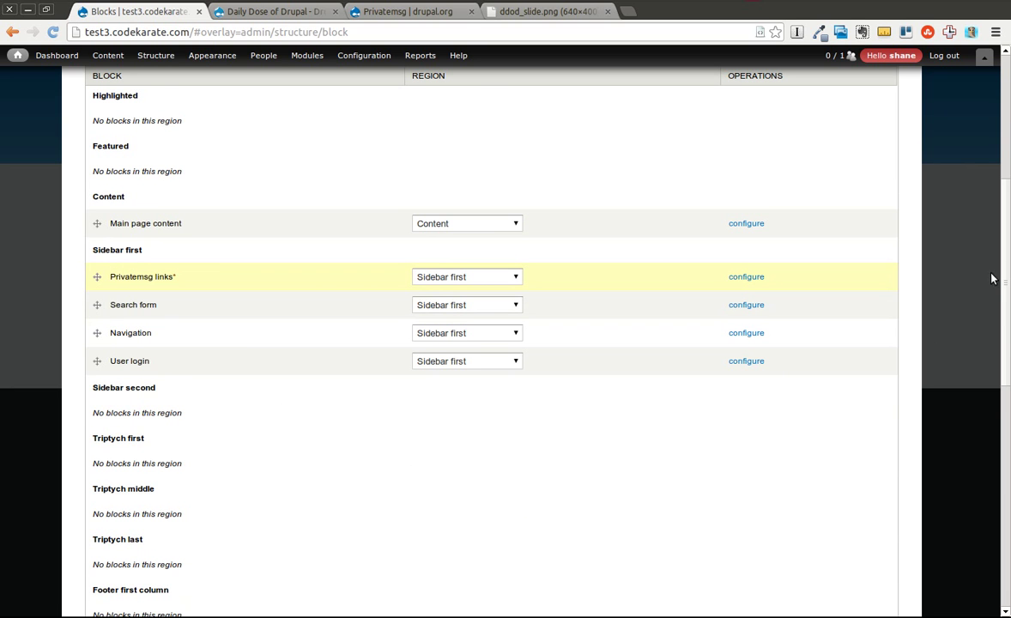
mouse_move(1001, 269)
left_mouse_down()
mouse_move(1003, 290)
mouse_move(1003, 277)
left_mouse_up()
scroll(343, 503, "down", 7)
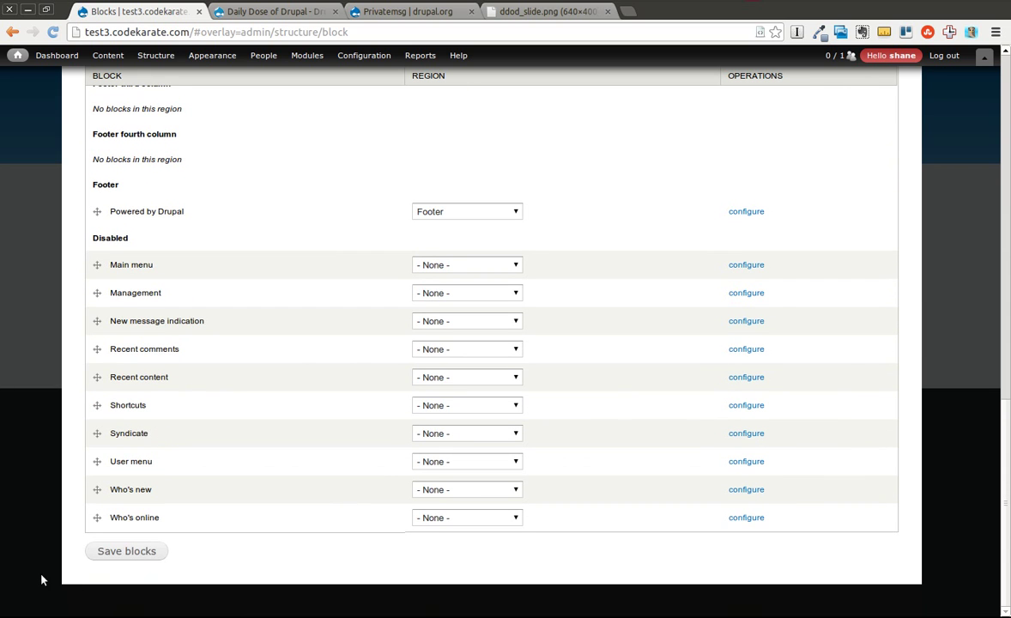
left_click(93, 551)
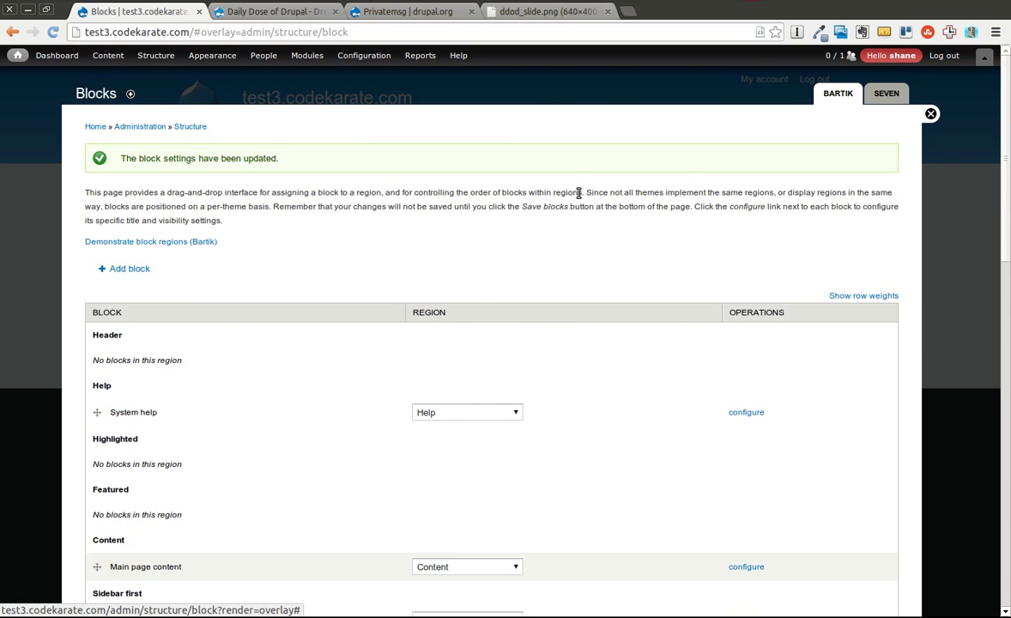
Step: From Messages, start a new private message addressed to user test
left_click(930, 114)
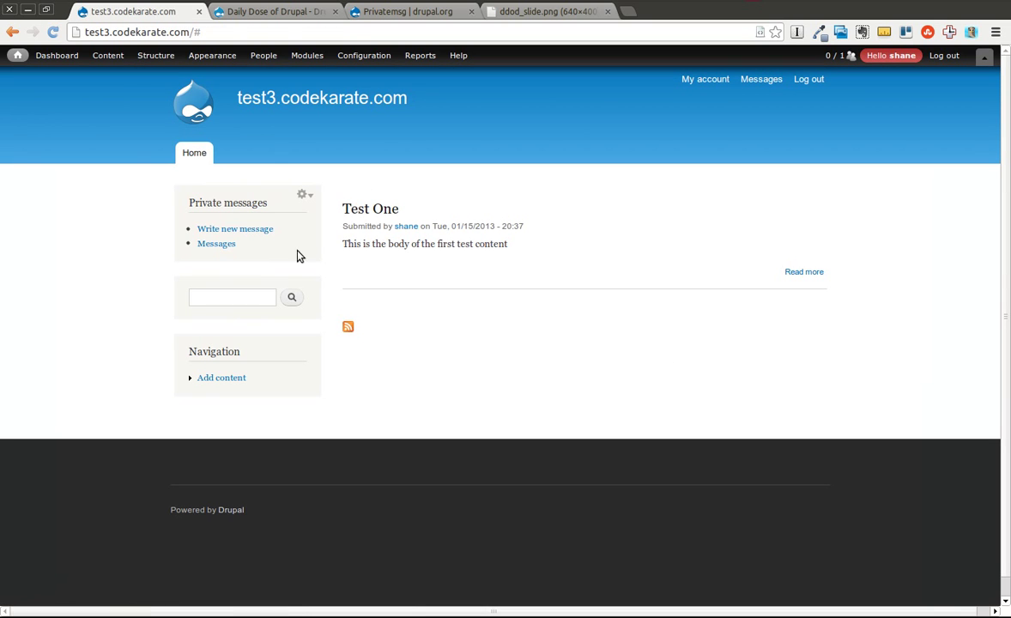
left_click(224, 245)
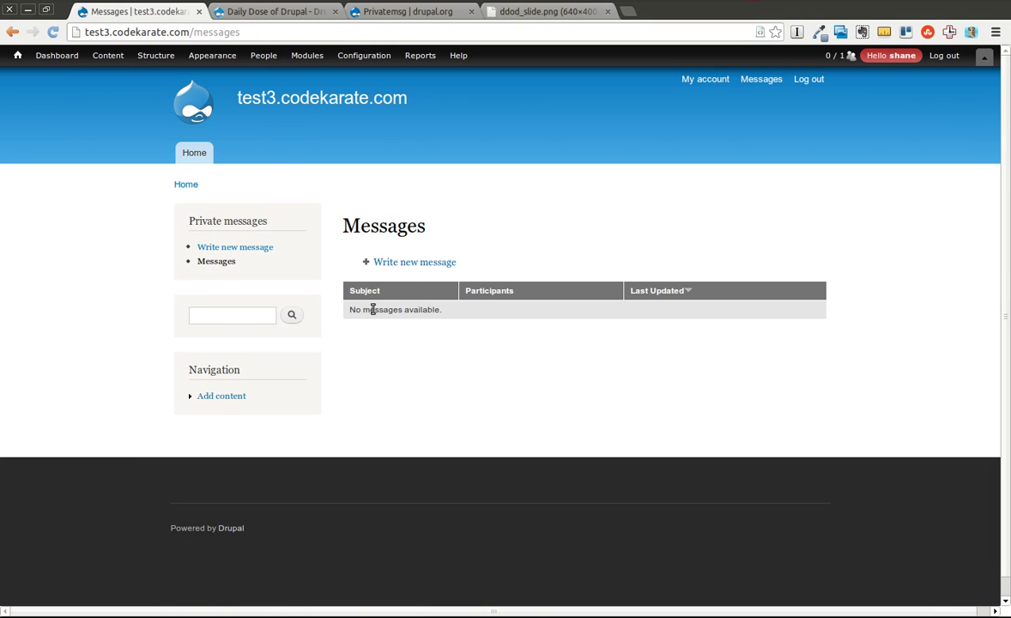
left_click(411, 263)
left_click(384, 271)
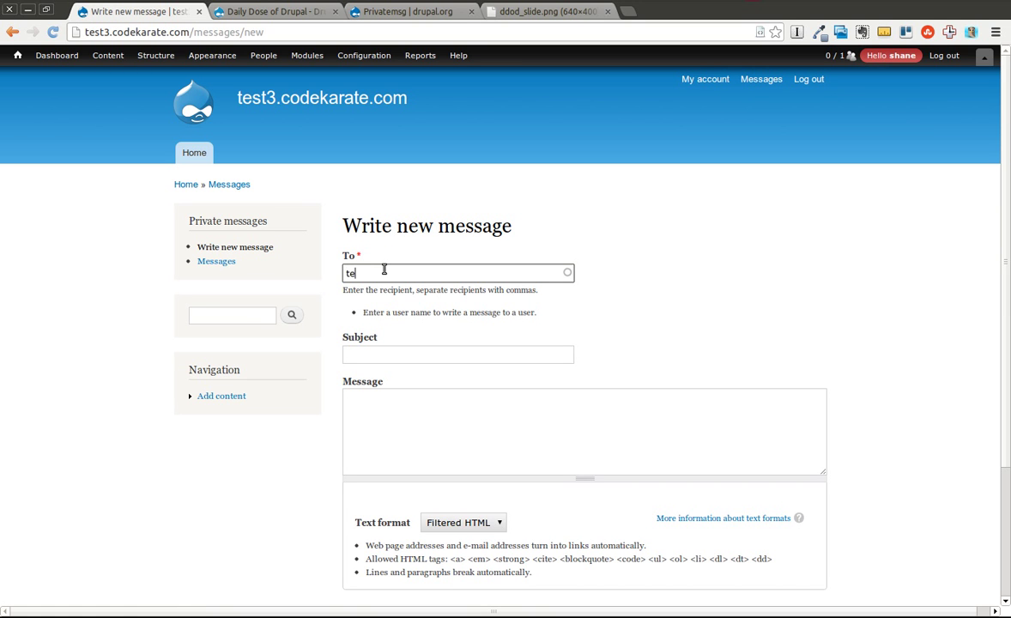
type("te")
left_click(384, 289)
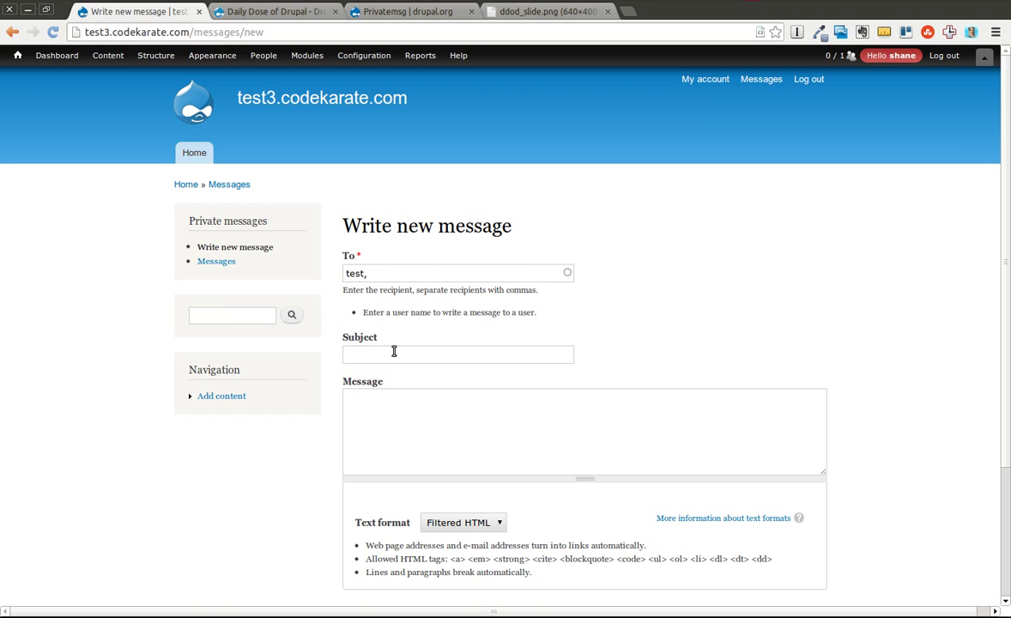
Step: Enter subject 'Test message' and body 'This is just a test message.'
left_click(395, 355)
left_click(380, 292)
left_click(519, 353)
type("Test message")
key("Tab")
type("This is just a test mes")
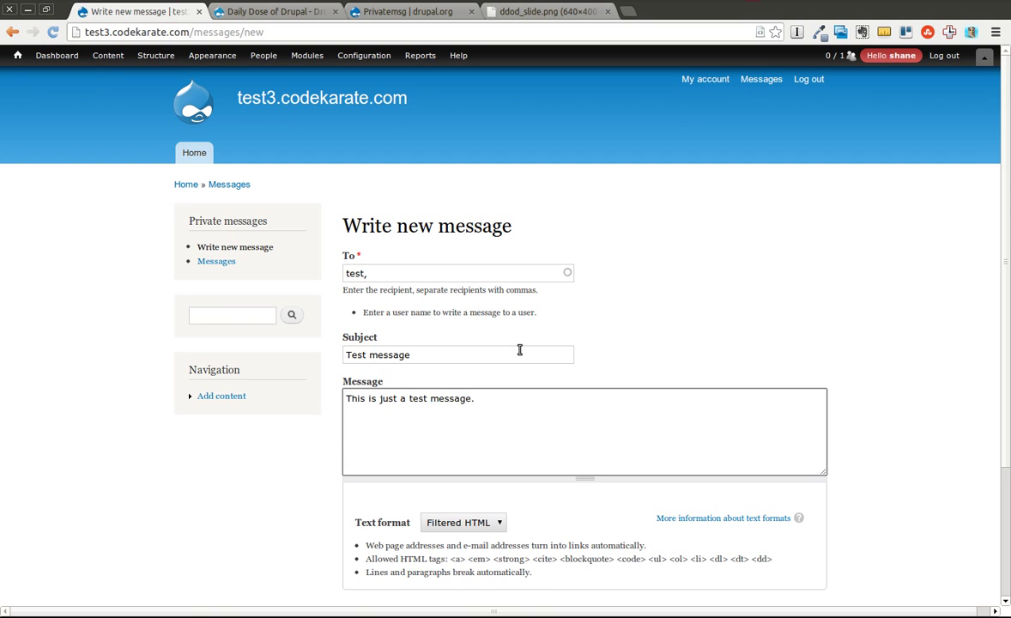
scroll(918, 300, "down", 3)
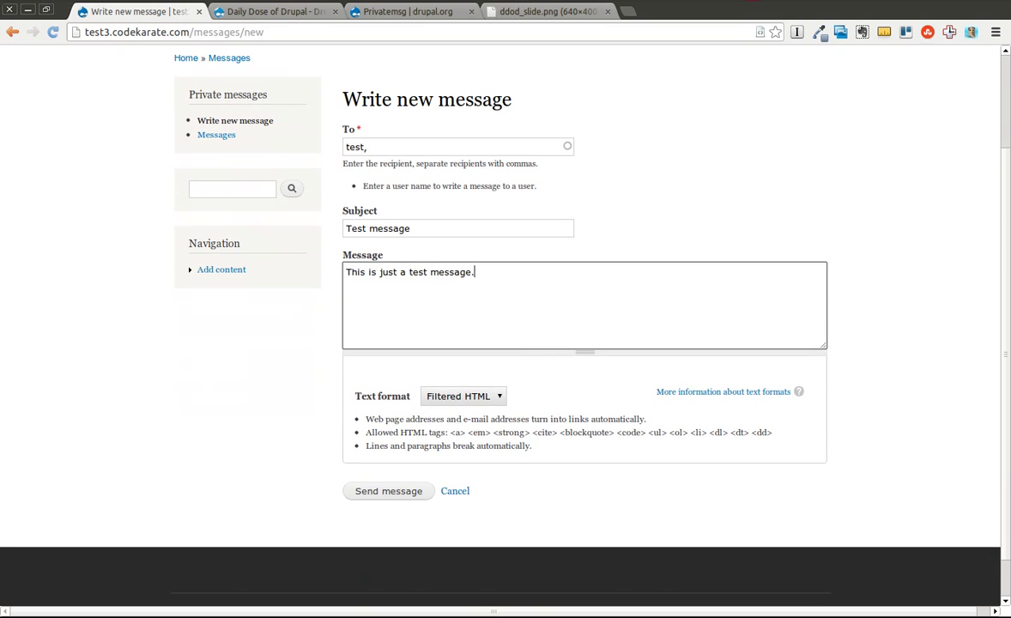
Step: Send the test message and return to the Messages list showing the Test message conversation
left_click(397, 457)
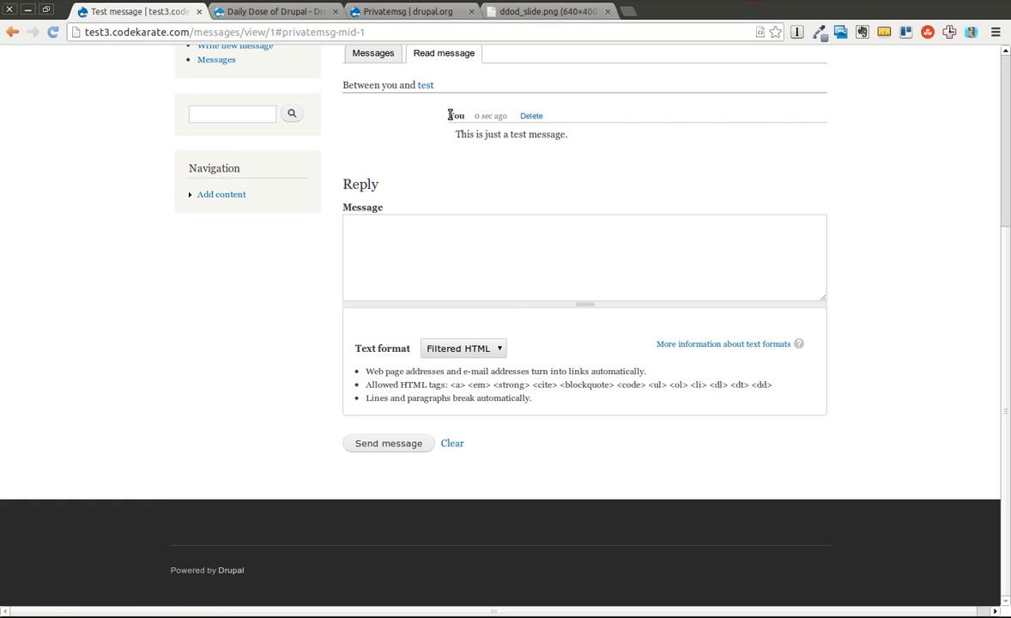
triple_click(581, 131)
left_click(585, 140)
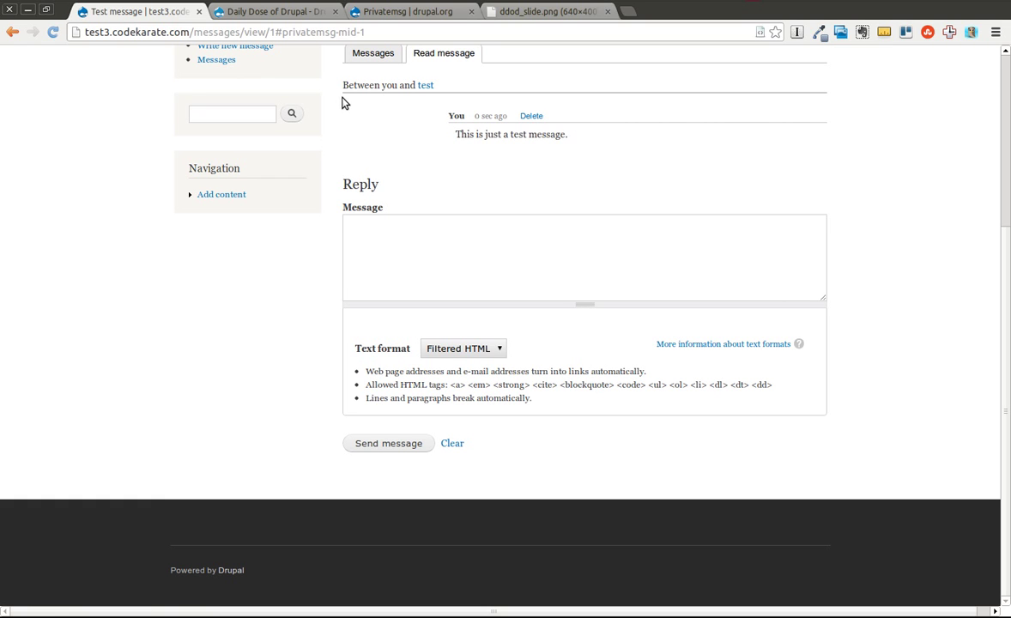
left_click(374, 54)
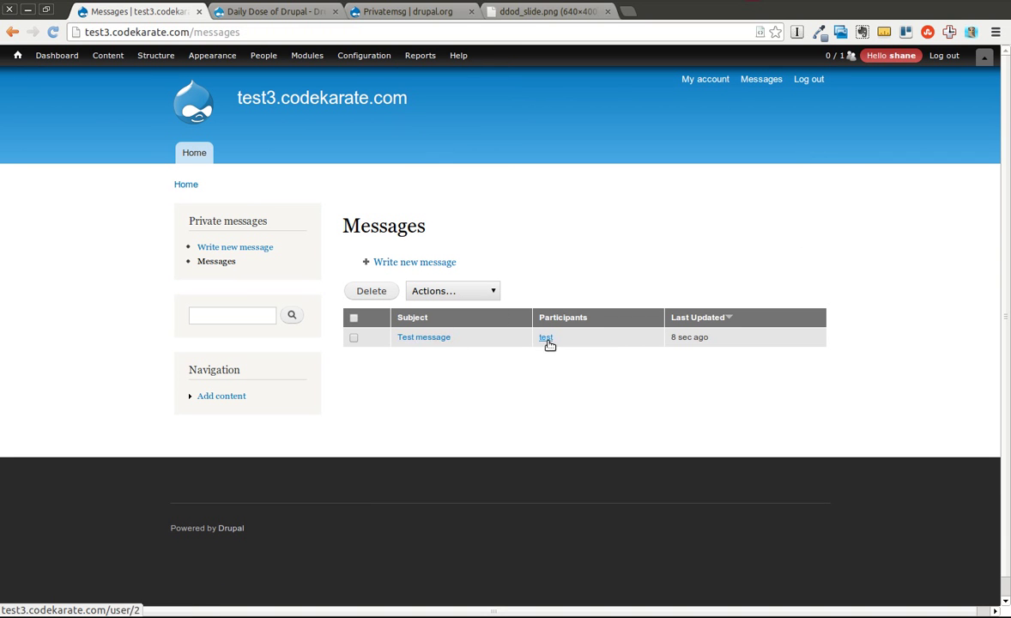
left_click(470, 290)
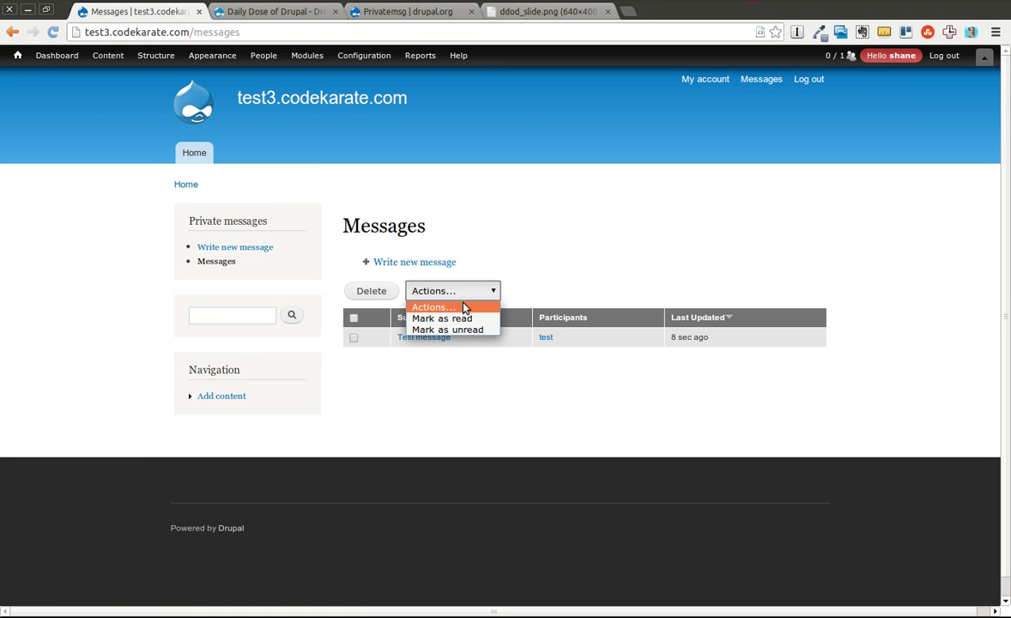
left_click(456, 359)
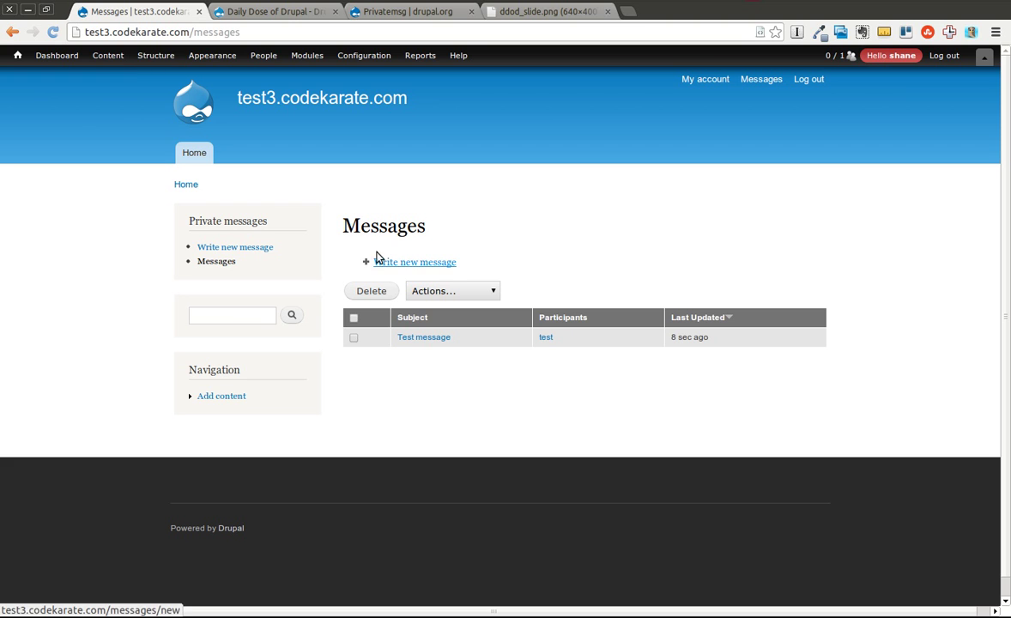
Step: In the other browser, log in as user test, which shows an unread message notice
key("alt+Tab")
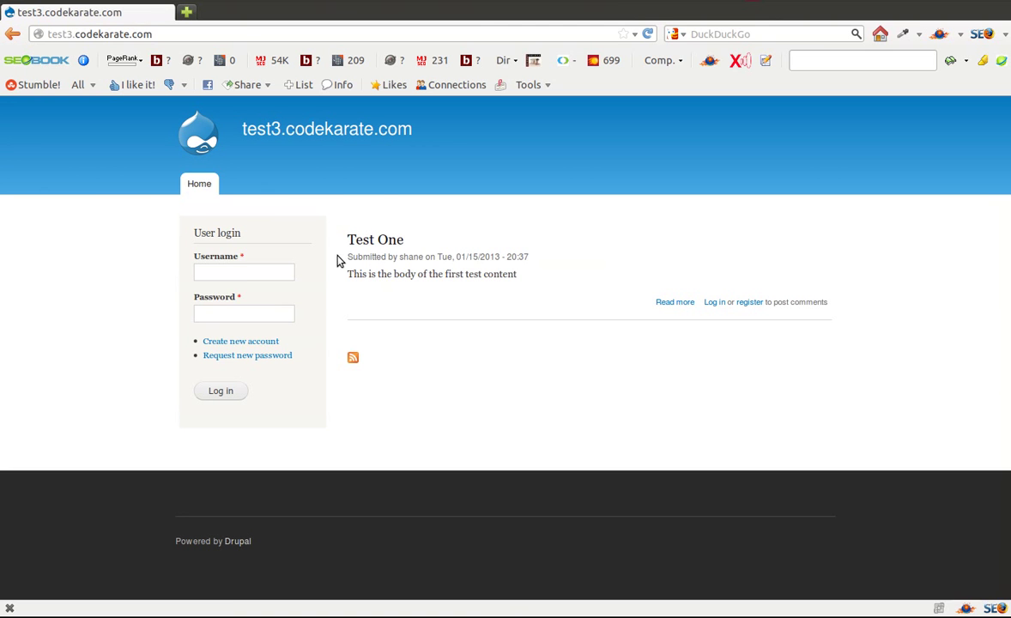
type("test")
key("Tab")
key("Return")
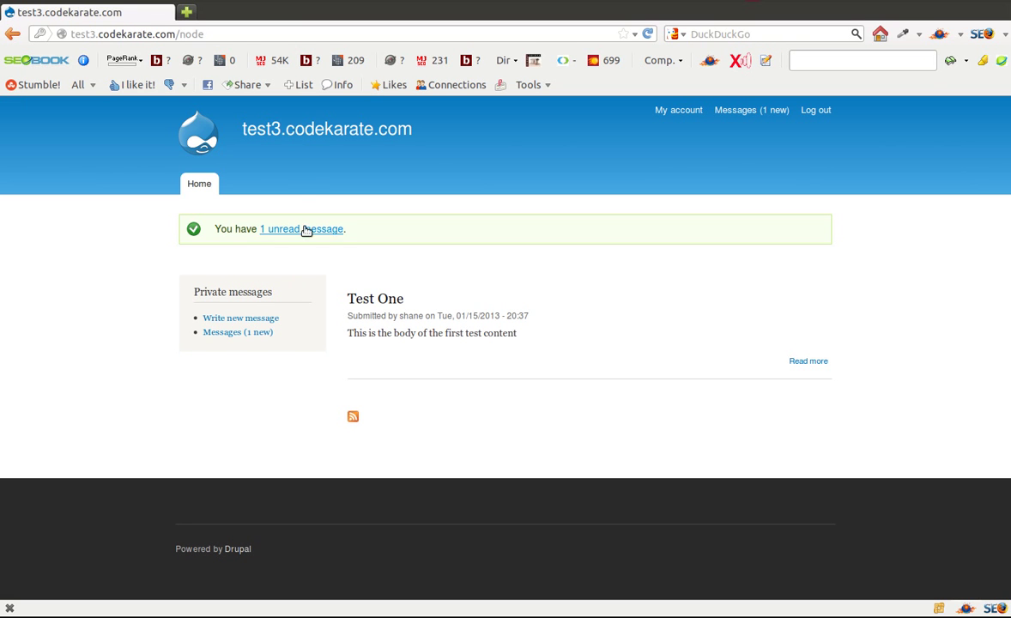
left_click_drag(353, 230, 218, 224)
left_click(122, 306)
left_click_drag(407, 230, 158, 271)
left_click(160, 280)
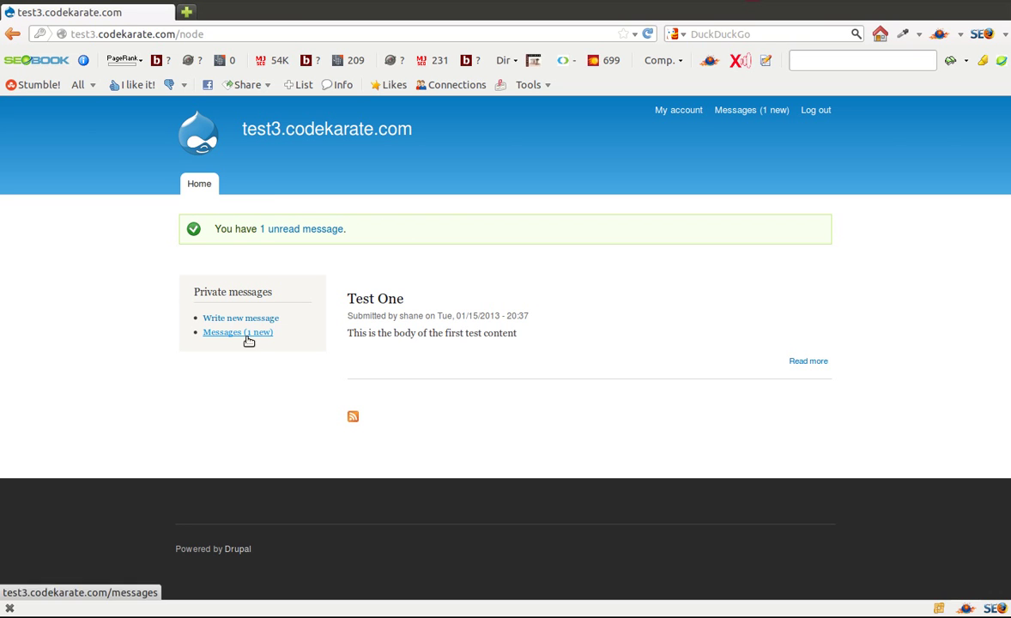
Step: Open the Test message conversation and send the reply 'Thanks for the message.'
left_click(238, 334)
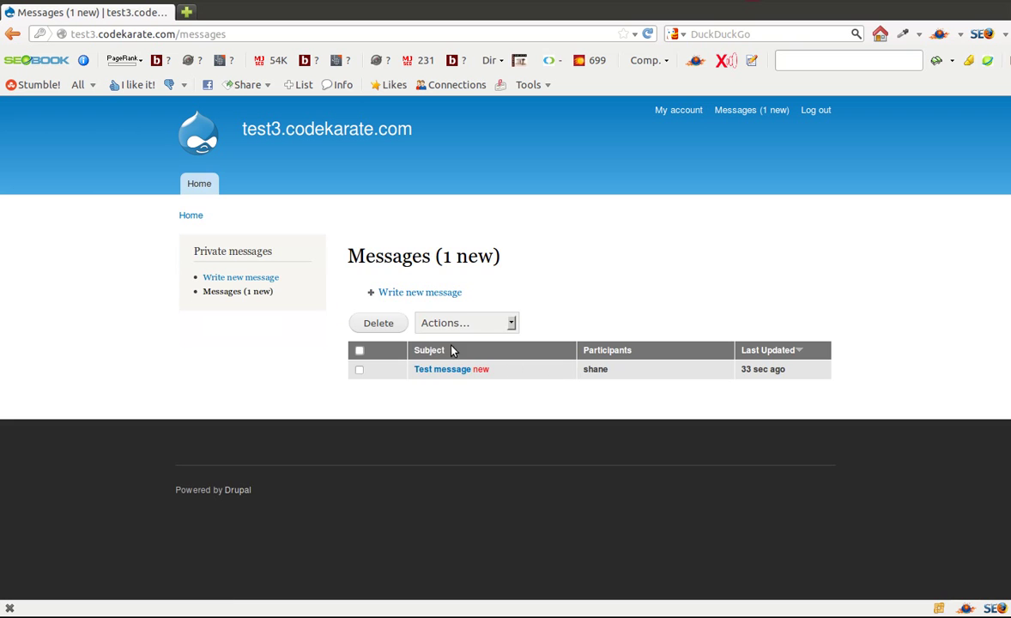
left_click(458, 371)
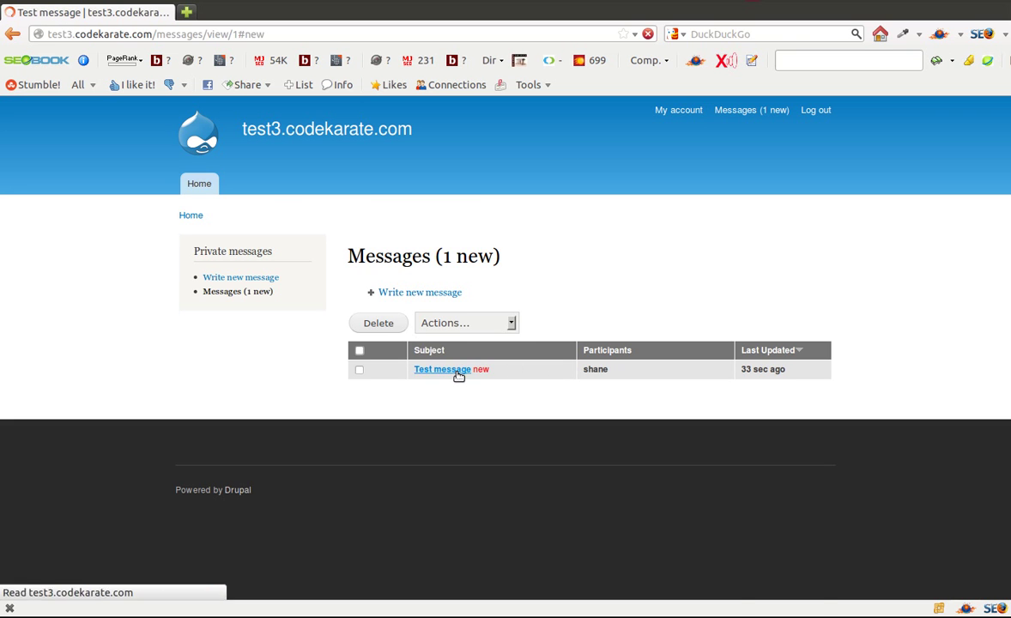
left_click(396, 346)
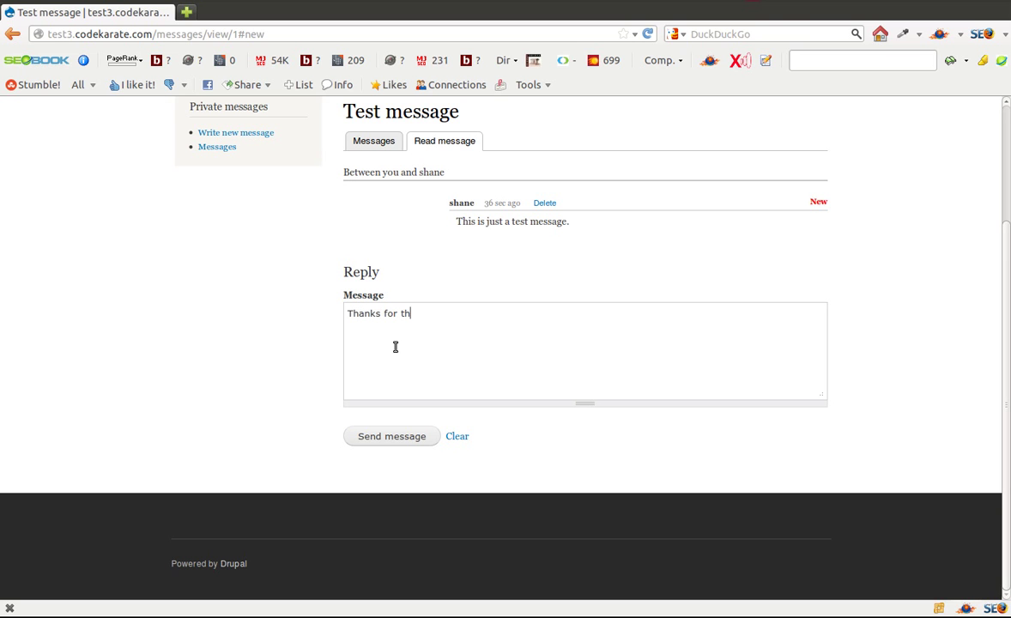
type("Thanks for the message.")
left_click(404, 437)
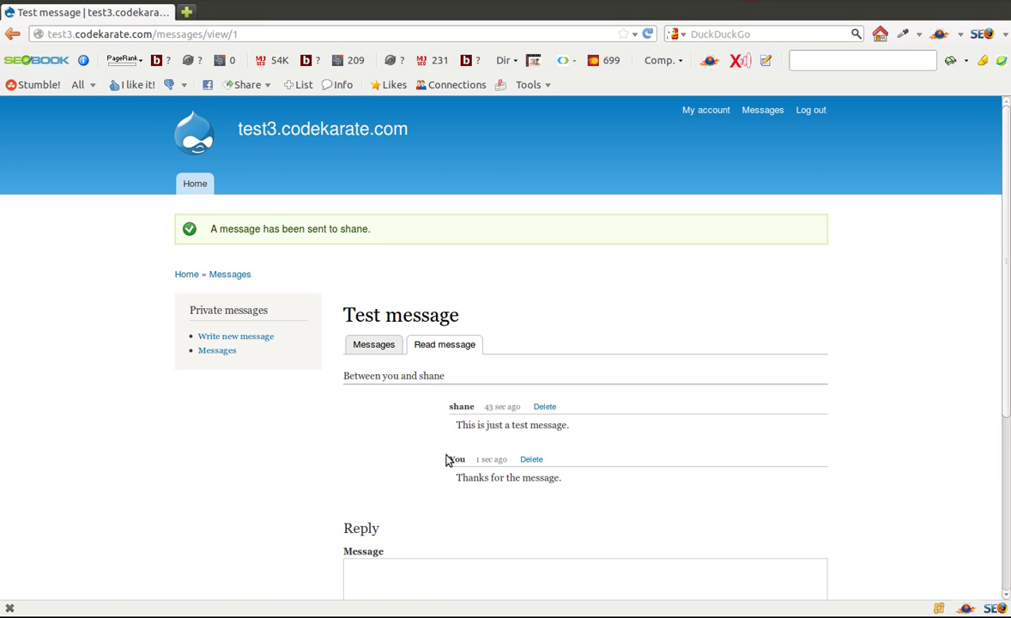
left_click_drag(447, 458, 467, 467)
left_click(438, 506)
key("alt+Tab")
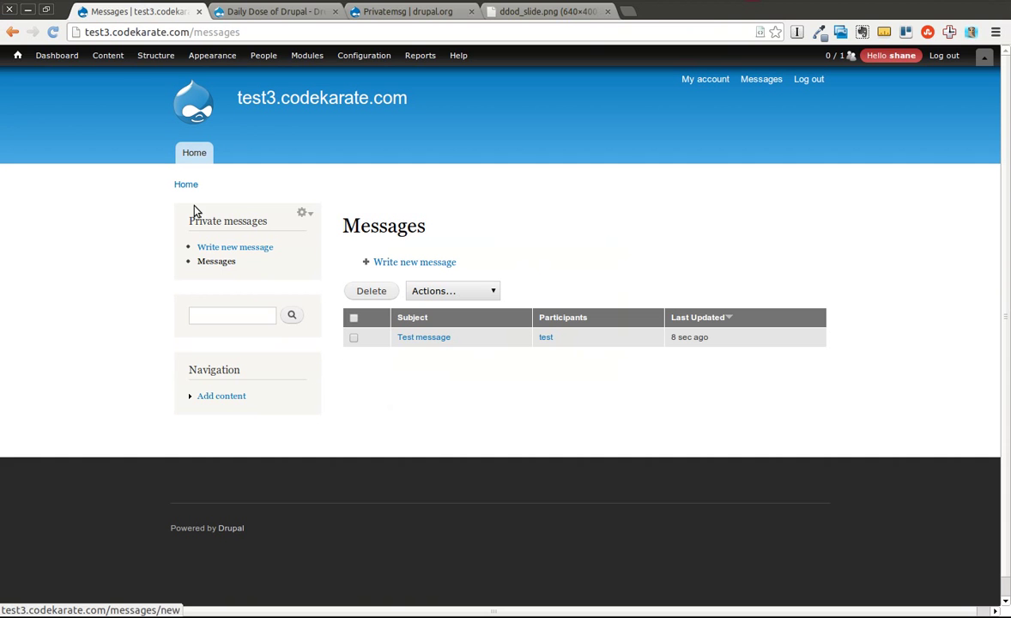
Step: Reload the Messages list and open the Test message thread to confirm the reply arrived
left_click(52, 32)
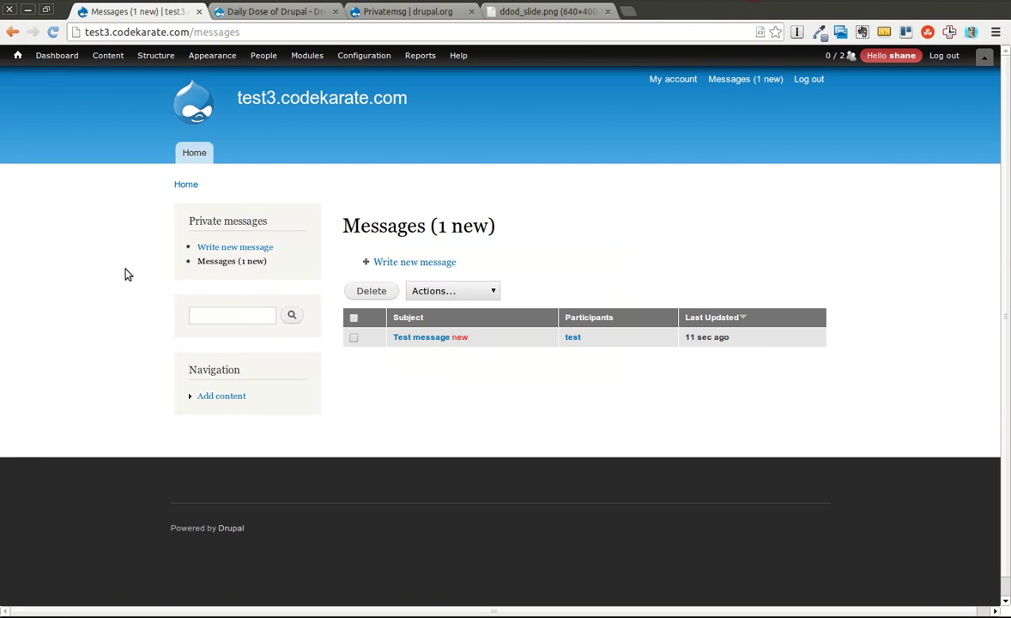
left_click(434, 339)
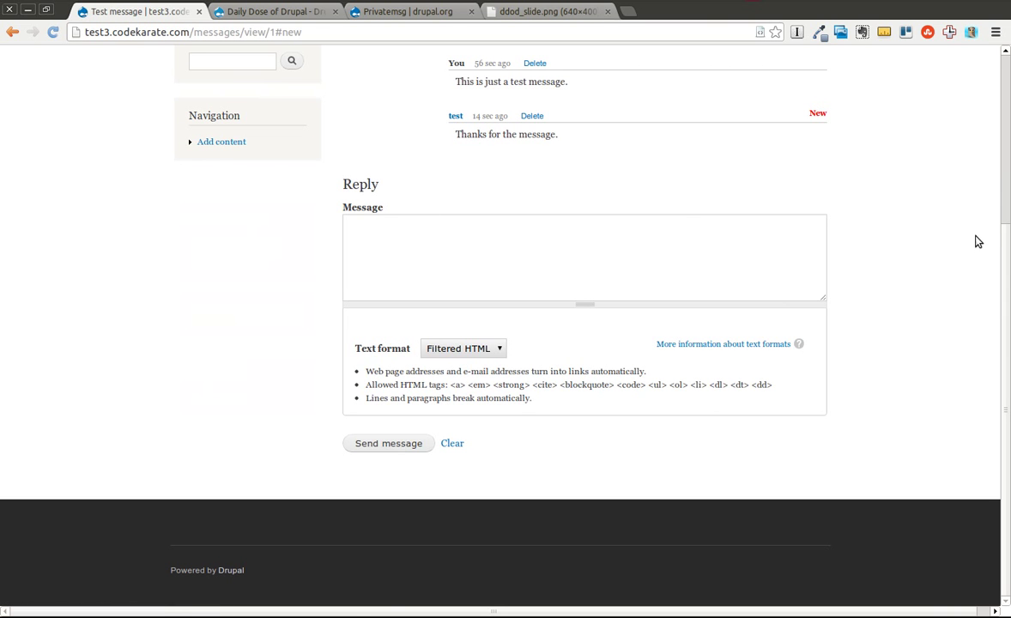
scroll(917, 302, "up", 3)
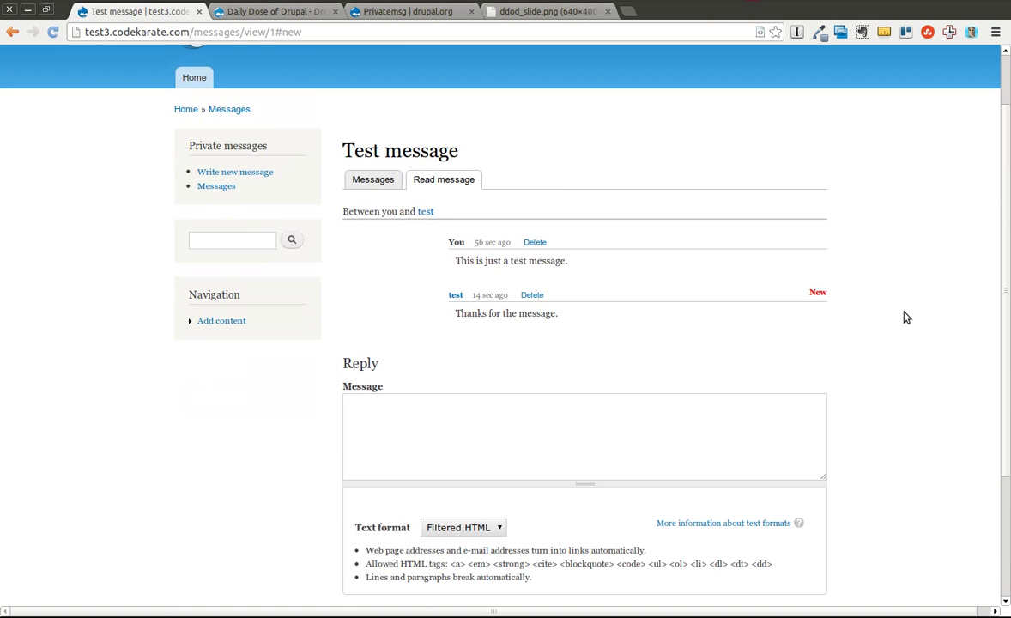
Step: From the test user's profile, start a new private message with test as recipient
left_click(425, 212)
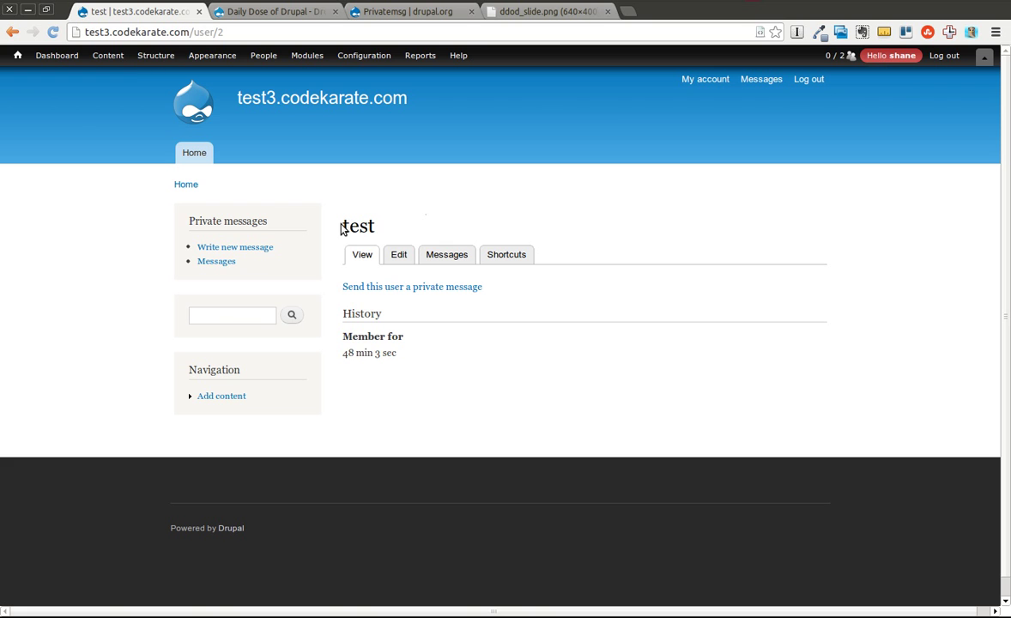
left_click_drag(340, 227, 379, 225)
left_click(12, 32)
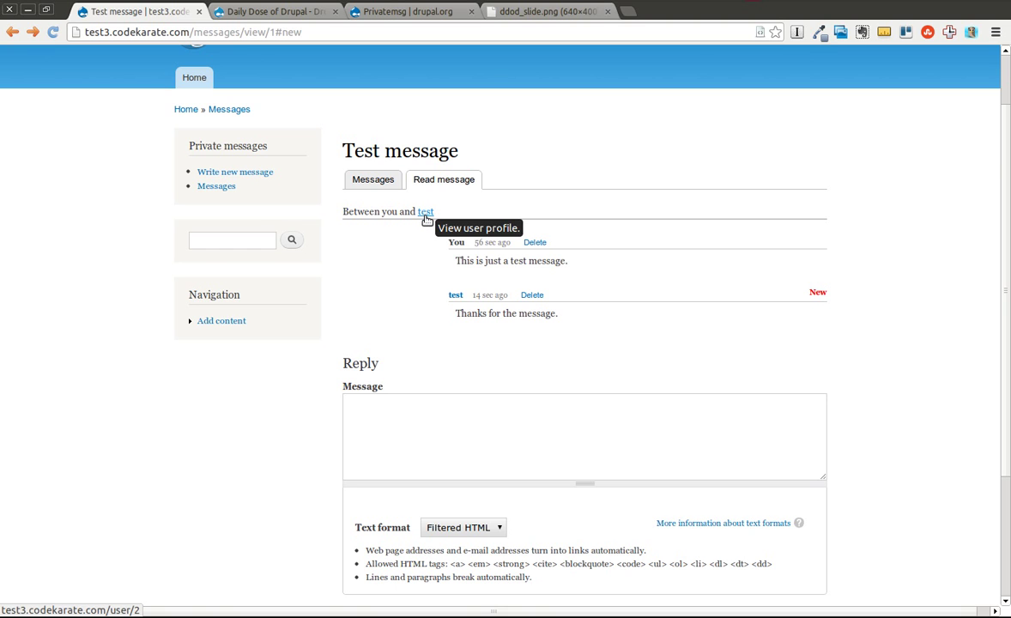
left_click(426, 215)
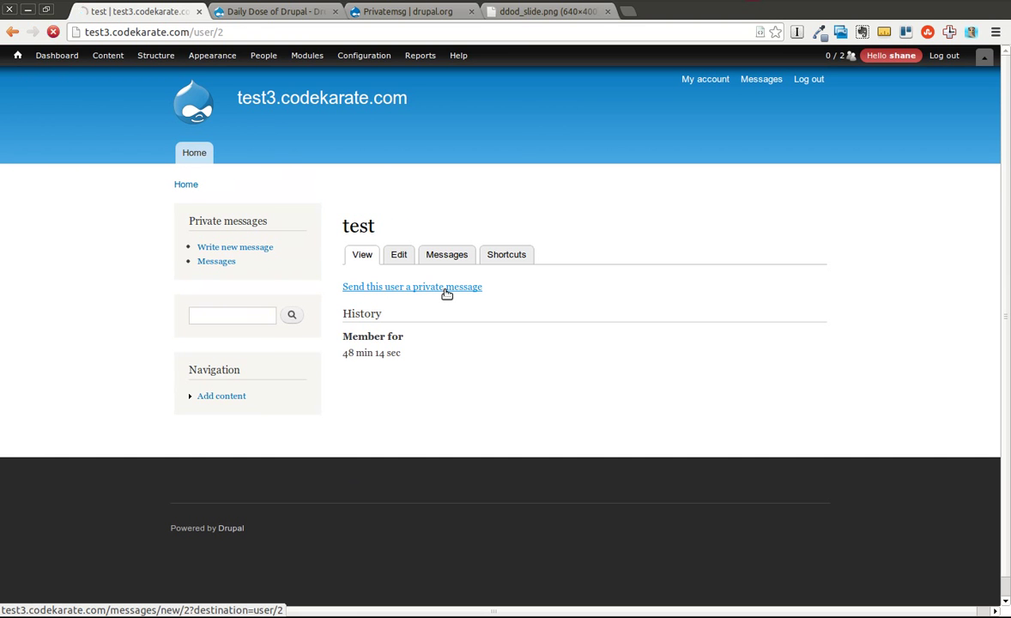
left_click_drag(395, 273, 337, 269)
left_click(709, 343)
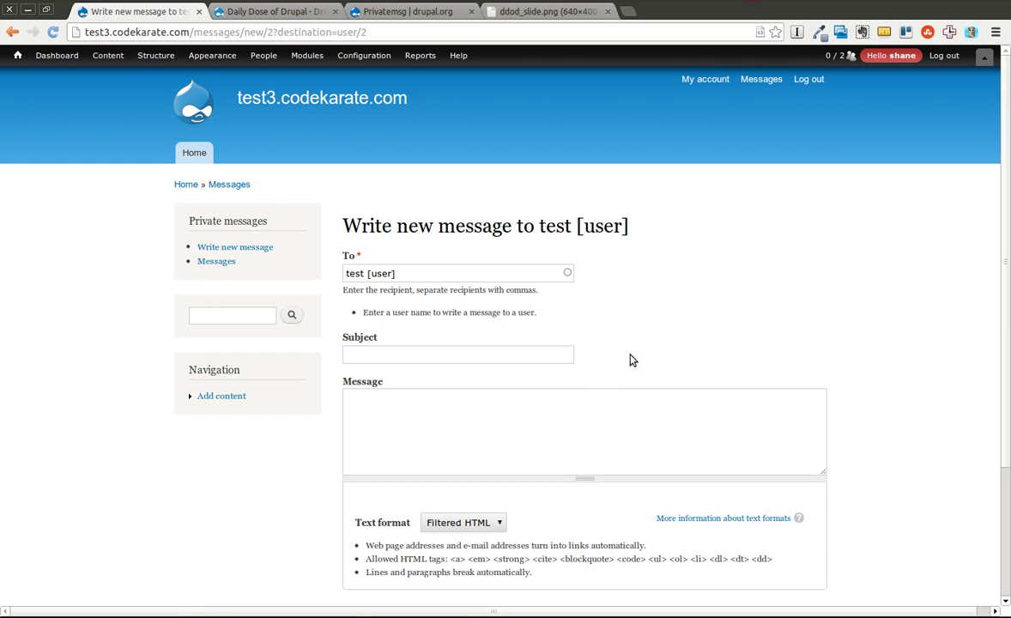
Step: Leave the new message unsent and go back to the test user's user/2 profile page
left_click(14, 32)
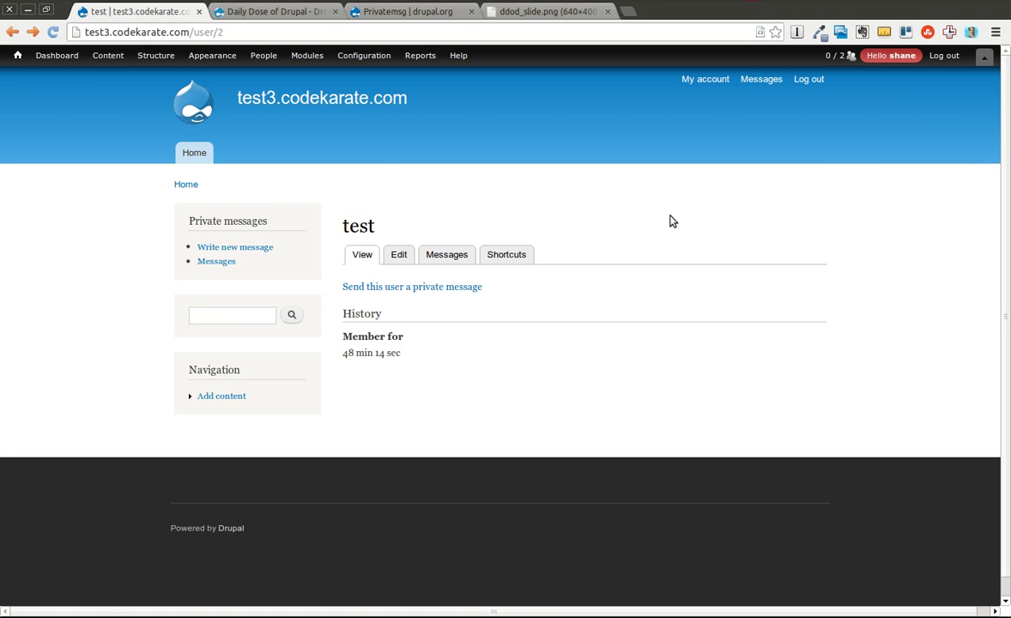
mouse_move(364, 55)
mouse_move(386, 104)
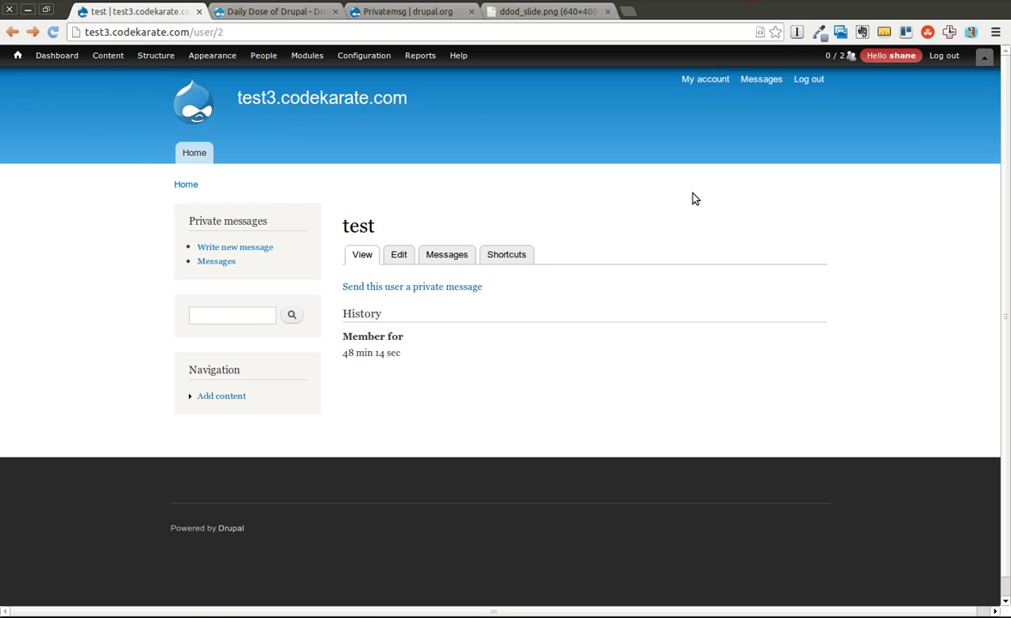